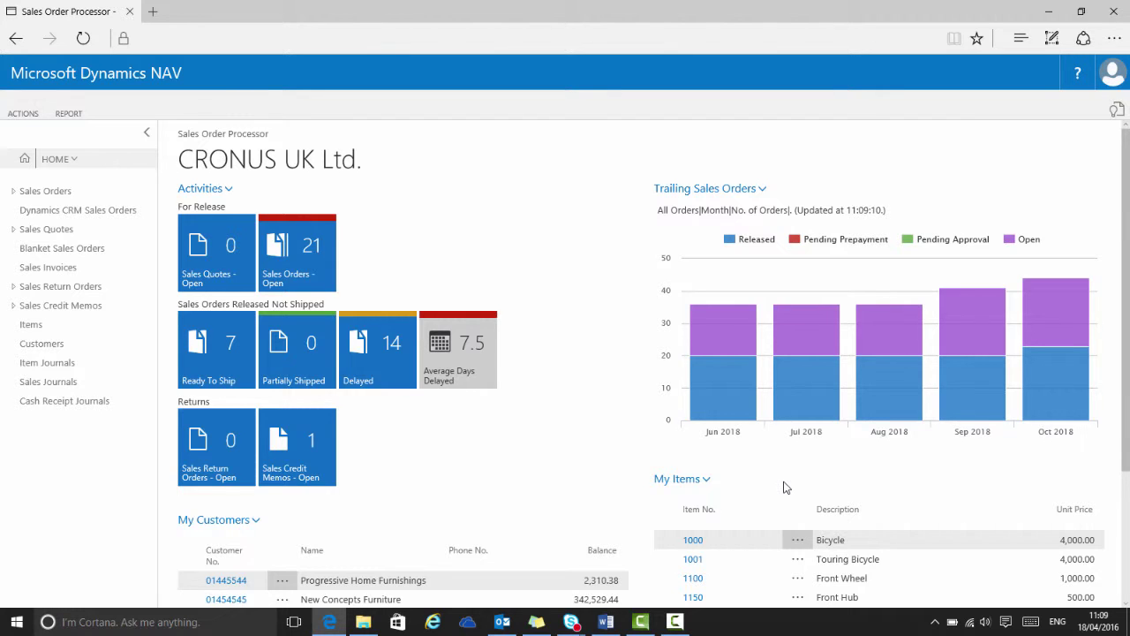
- Open customer 01121212's card and leave its Name field empty
{"action": "key", "text": "ctrl+F3"}
{"action": "type", "text": "data validation templates"}
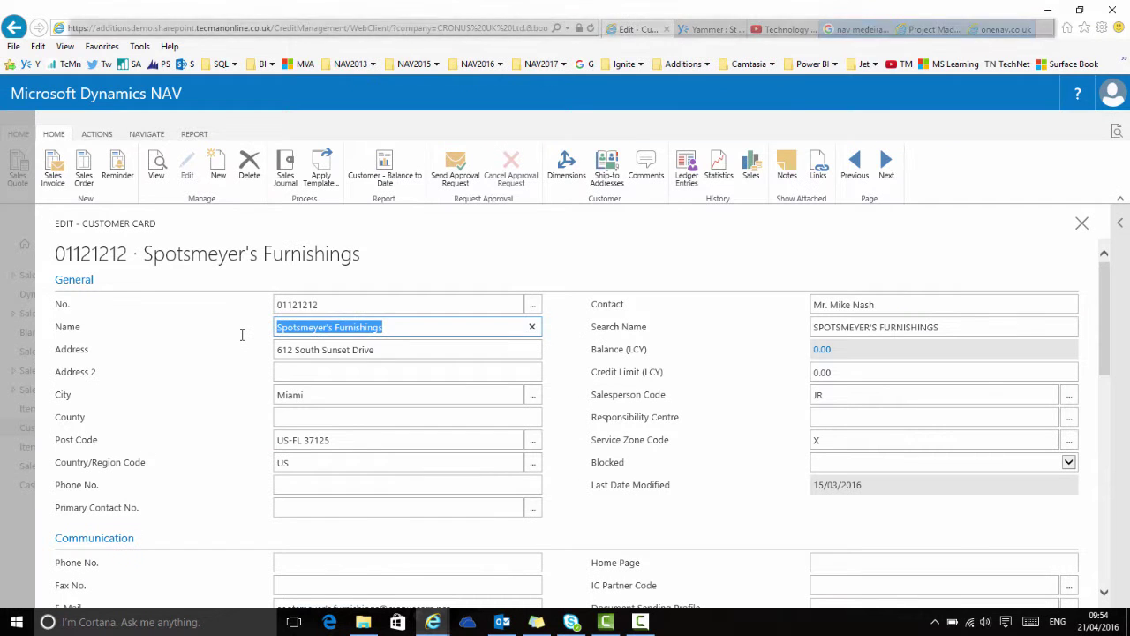
{"action": "key", "text": "Delete"}
{"action": "key", "text": "Tab"}
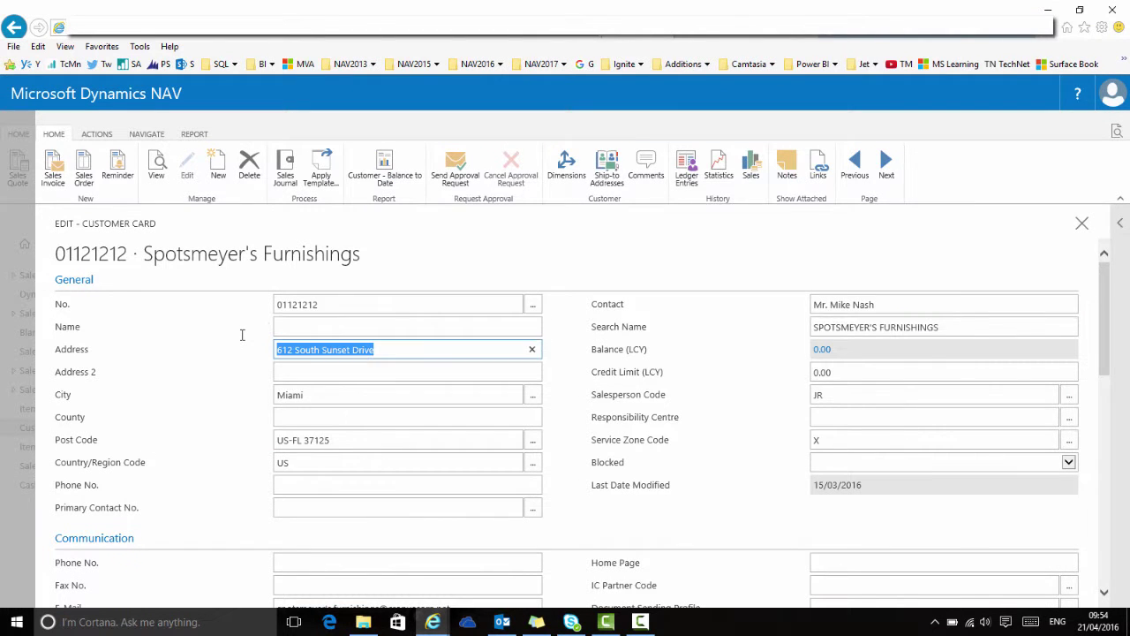
- Undo to restore the customer's name, then clear the Name field again
{"action": "left_click", "coordinate": [265, 378]}
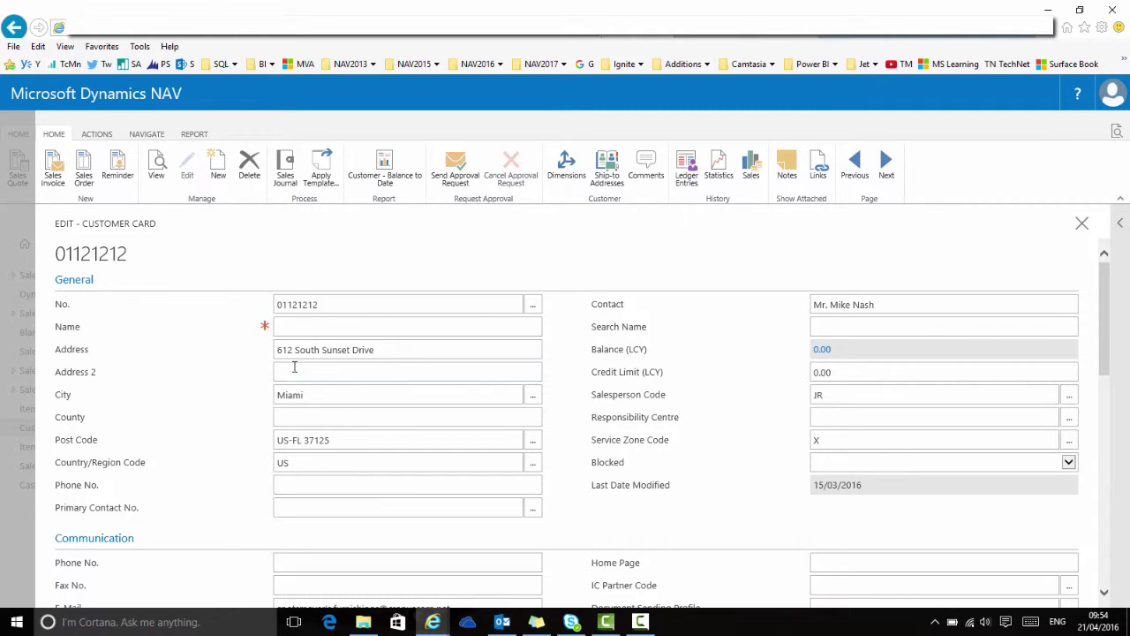
{"action": "key", "text": "ctrl+z"}
{"action": "key", "text": "BackSpace"}
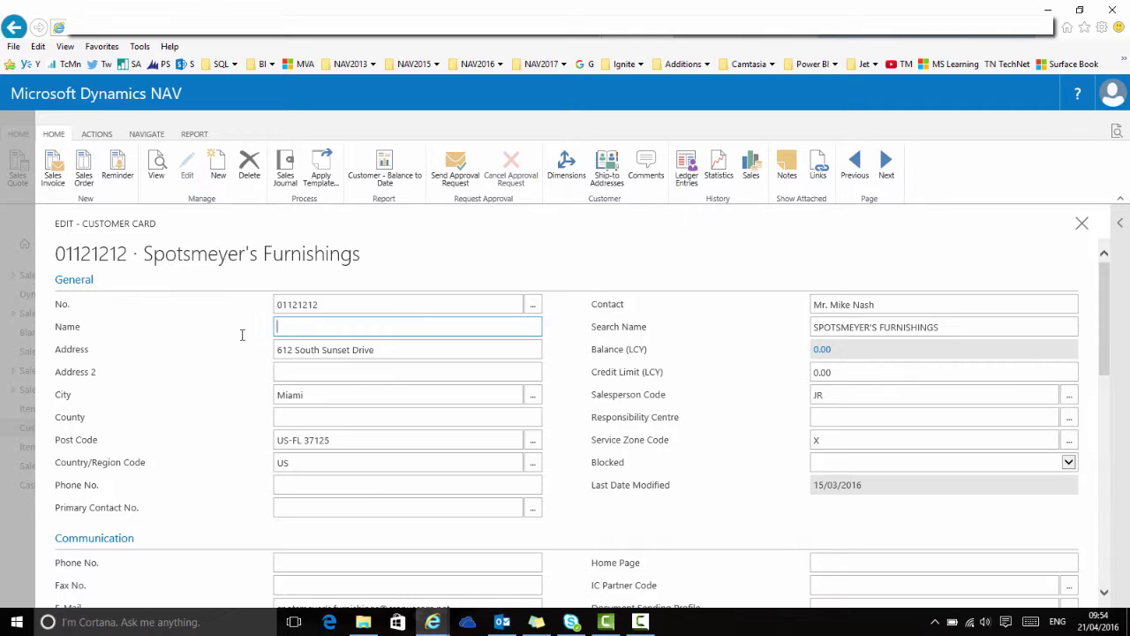
{"action": "key", "text": "Tab"}
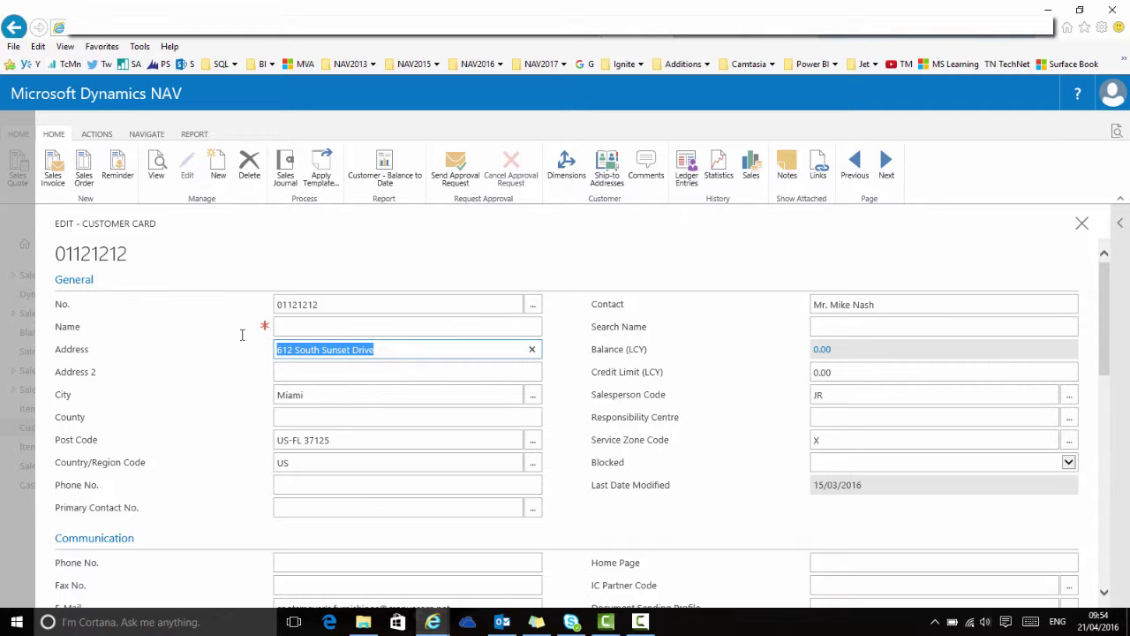
{"action": "left_click", "coordinate": [264, 378]}
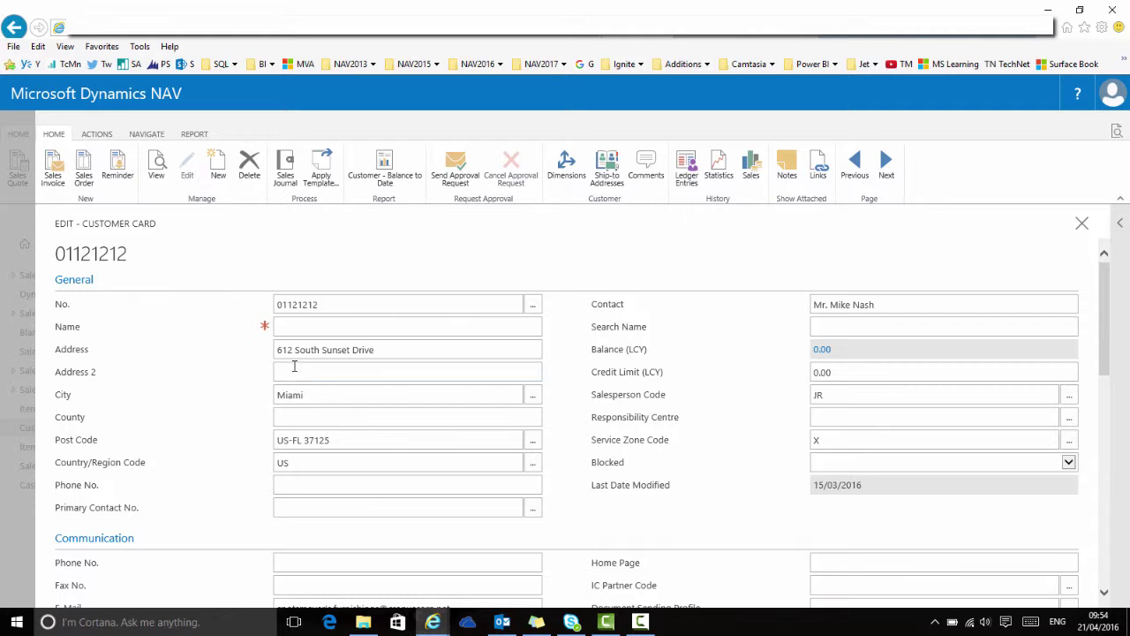
- Set Gen. Bus. Posting Group to NATIONAL, then blank it so both posting groups are empty
{"action": "scroll", "coordinate": [326, 386], "scroll_direction": "down", "scroll_amount": 3}
{"action": "scroll", "coordinate": [323, 386], "scroll_direction": "down", "scroll_amount": 2}
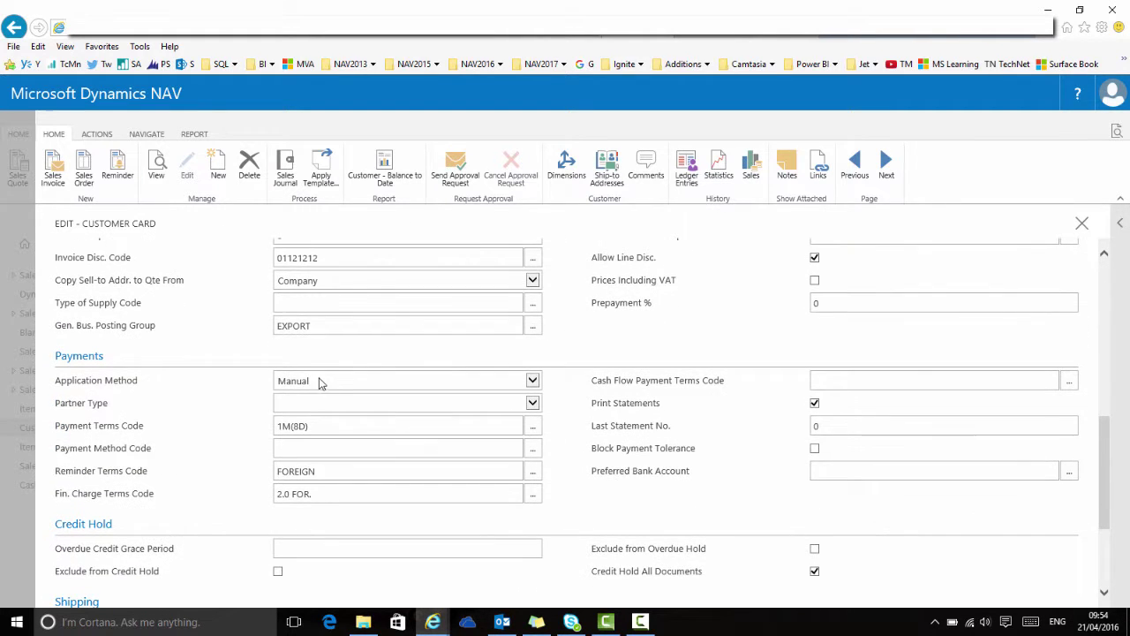
{"action": "scroll", "coordinate": [323, 380], "scroll_direction": "up", "scroll_amount": 1}
{"action": "left_click", "coordinate": [532, 431]}
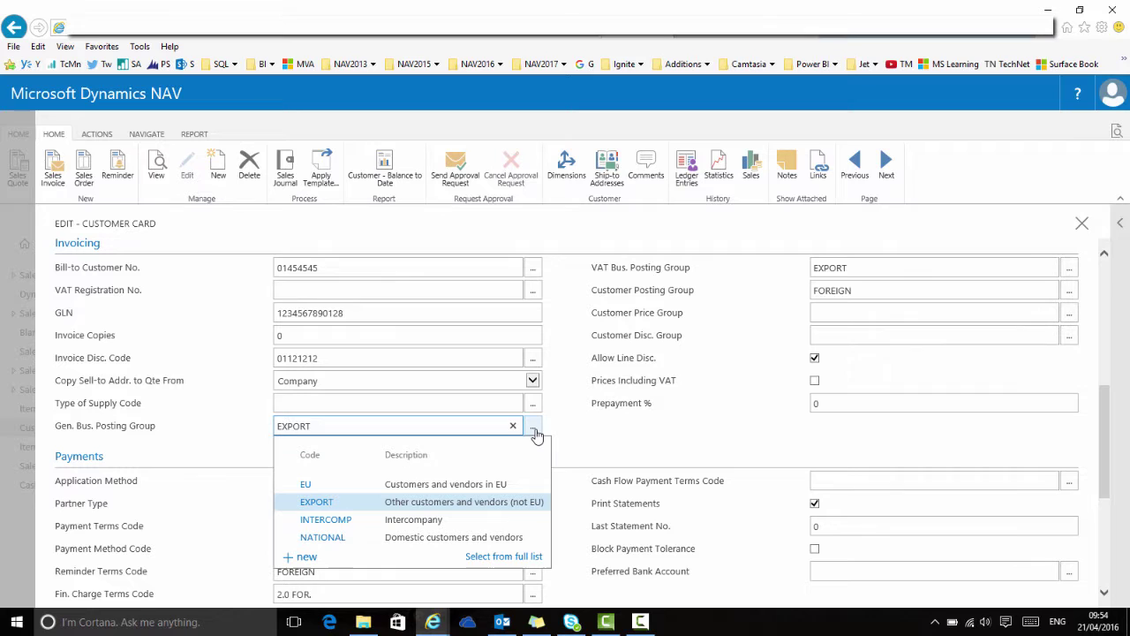
{"action": "left_click", "coordinate": [323, 540]}
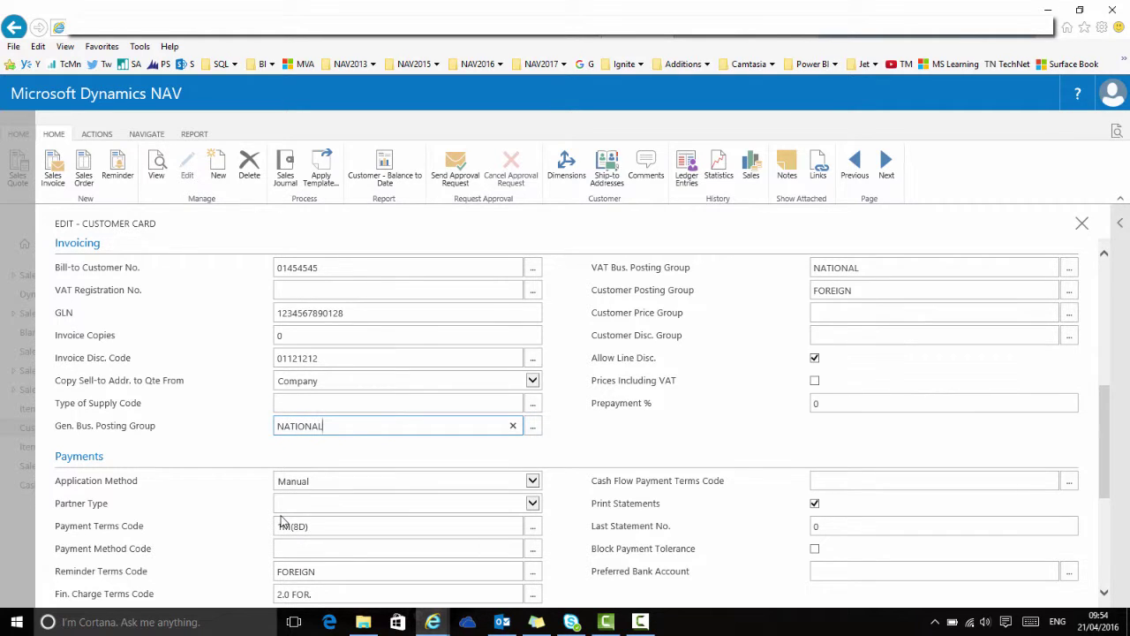
{"action": "key", "text": "Tab"}
{"action": "key", "text": "Tab"}
{"action": "left_click", "coordinate": [532, 426]}
{"action": "left_click", "coordinate": [532, 426]}
{"action": "left_click", "coordinate": [308, 497]}
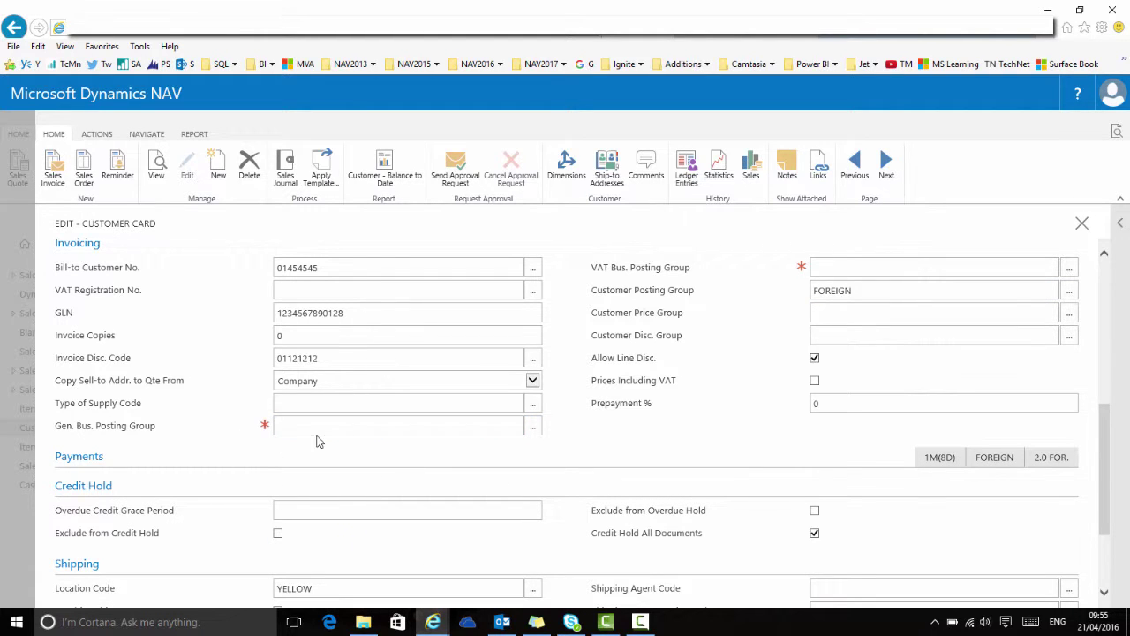
- Search for 'data validation templates' to reach the Data Validation Templates list
{"action": "type", "text": "da"}
{"action": "type", "text": "ta v"}
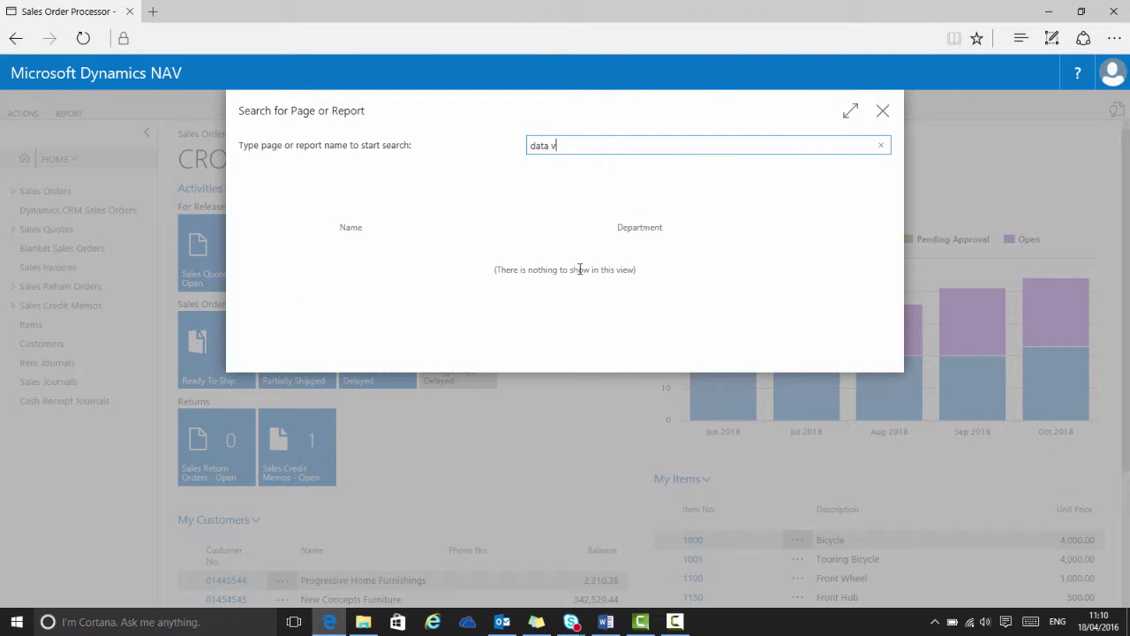
{"action": "type", "text": "alidation templates"}
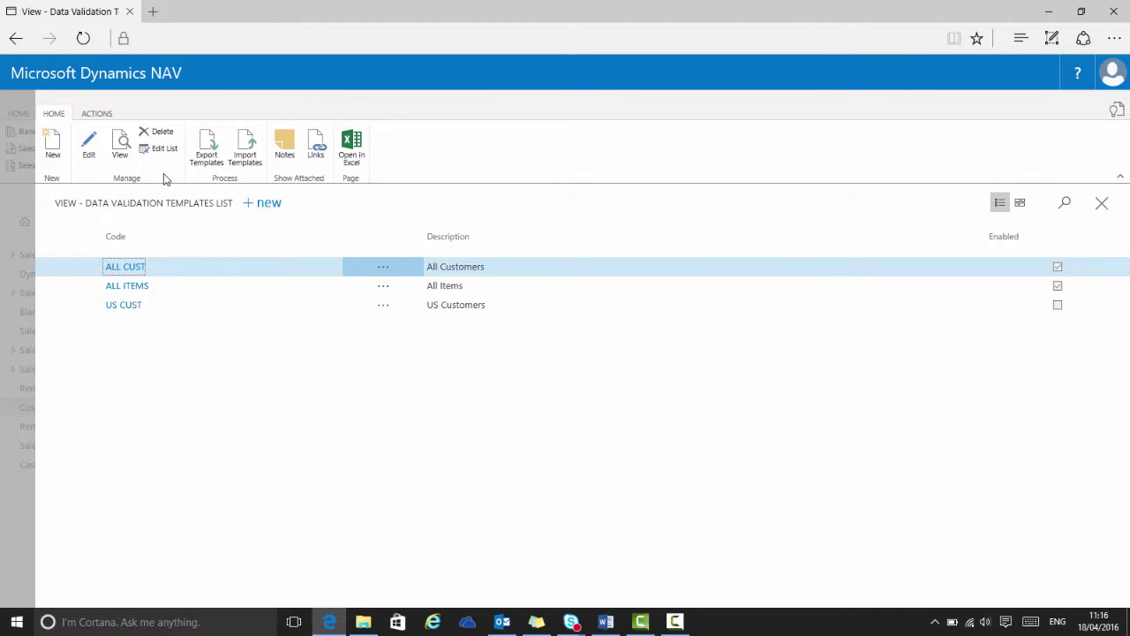
- Open the ALL CUST template and check its Table No. lookup, keeping table 18
{"action": "left_click", "coordinate": [132, 267]}
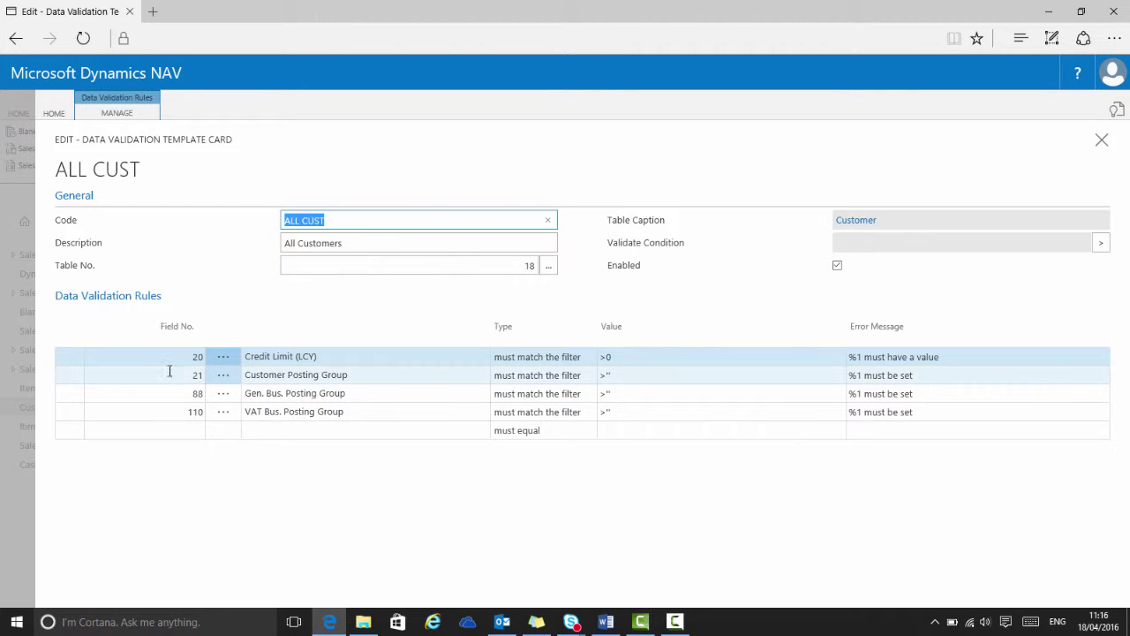
{"action": "left_click", "coordinate": [549, 267]}
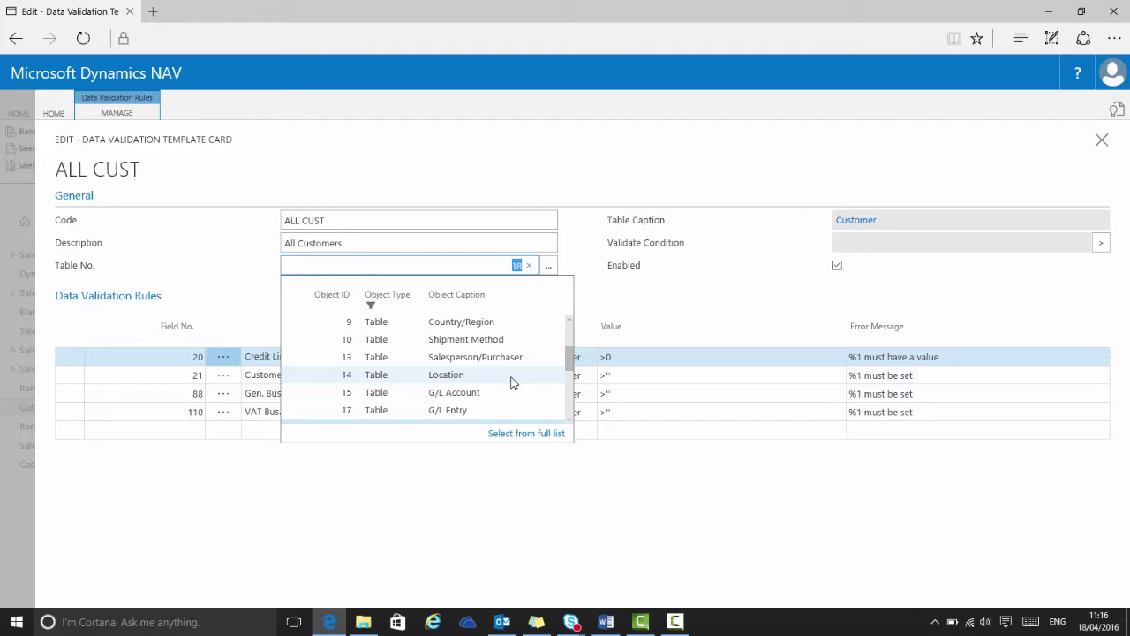
{"action": "left_click", "coordinate": [187, 252]}
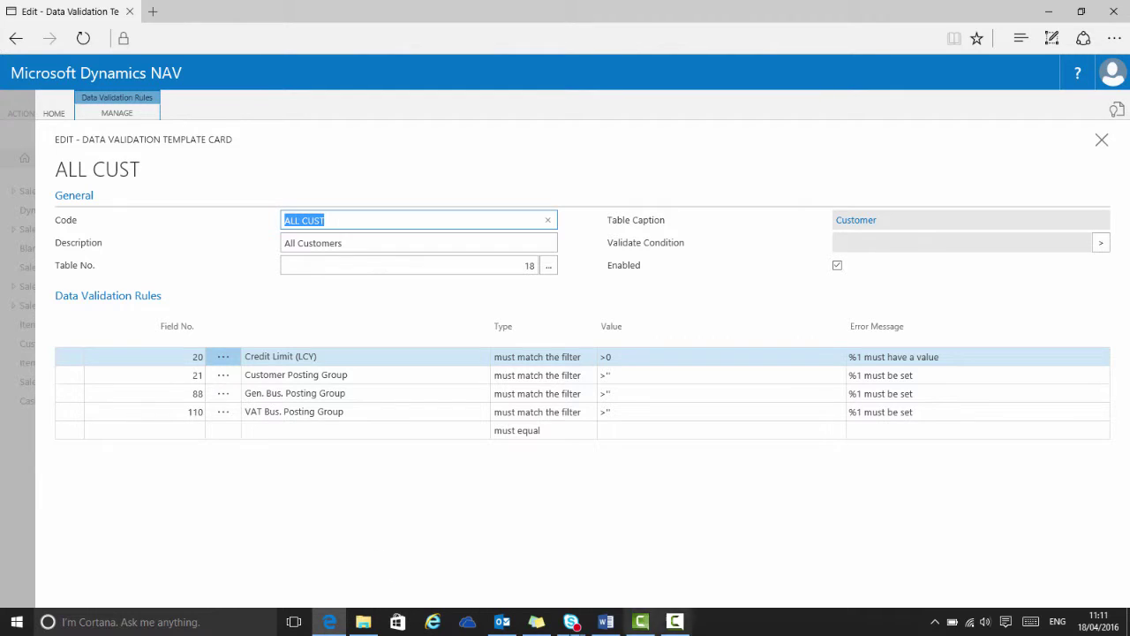
- Review the ALL CUST rules' check types, such as must equal, and the Credit Limit rule's error message
{"action": "left_click", "coordinate": [617, 368]}
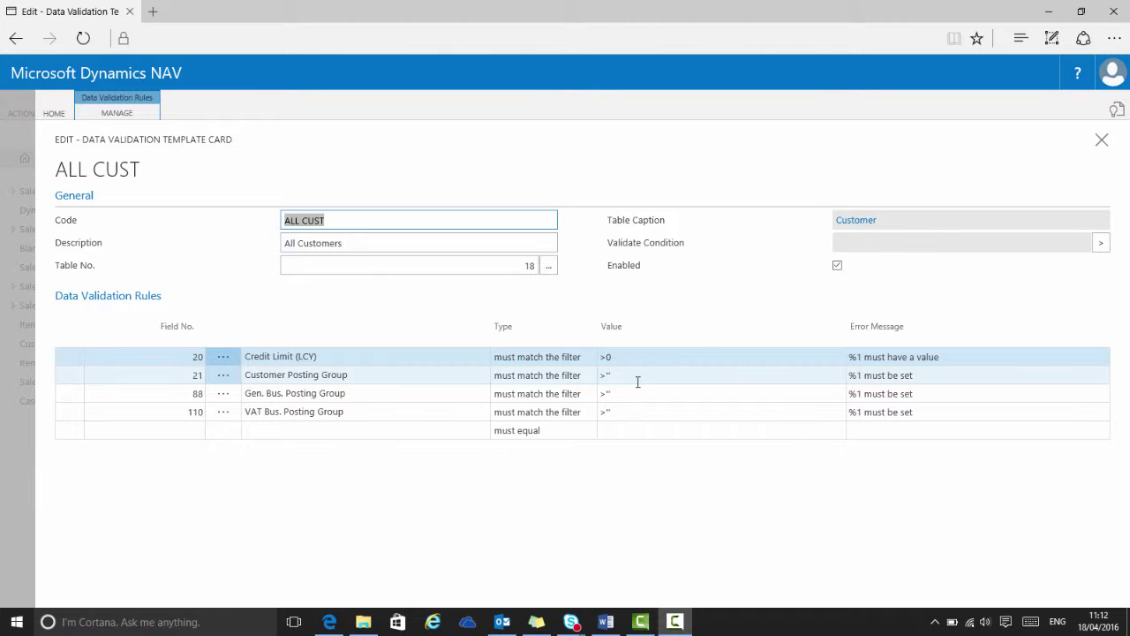
{"action": "left_click", "coordinate": [560, 374]}
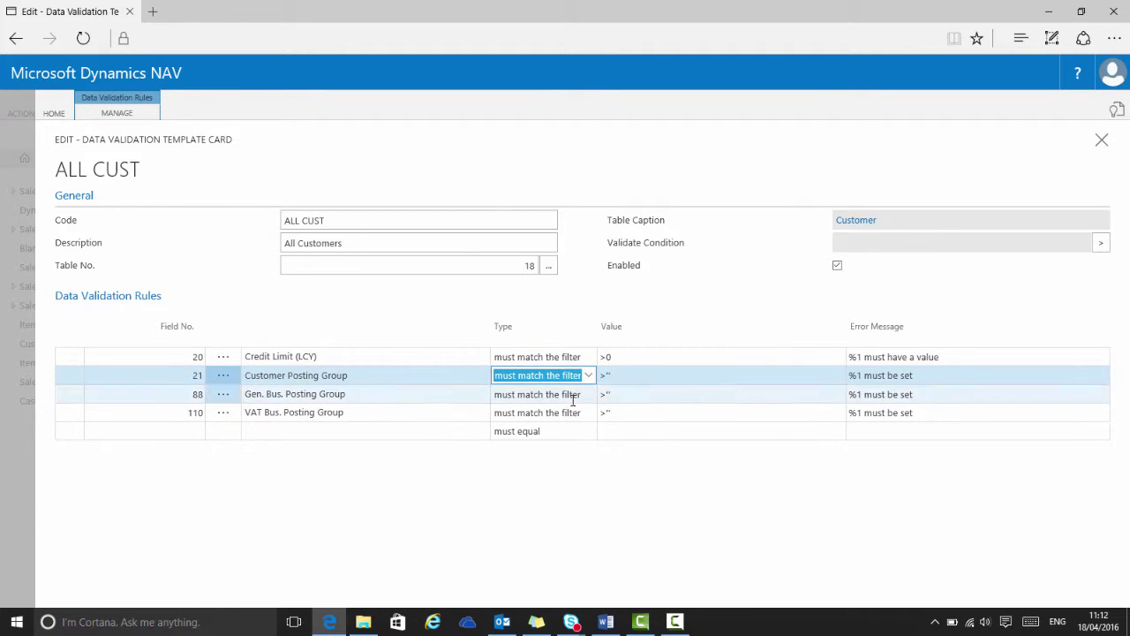
{"action": "left_click", "coordinate": [591, 432]}
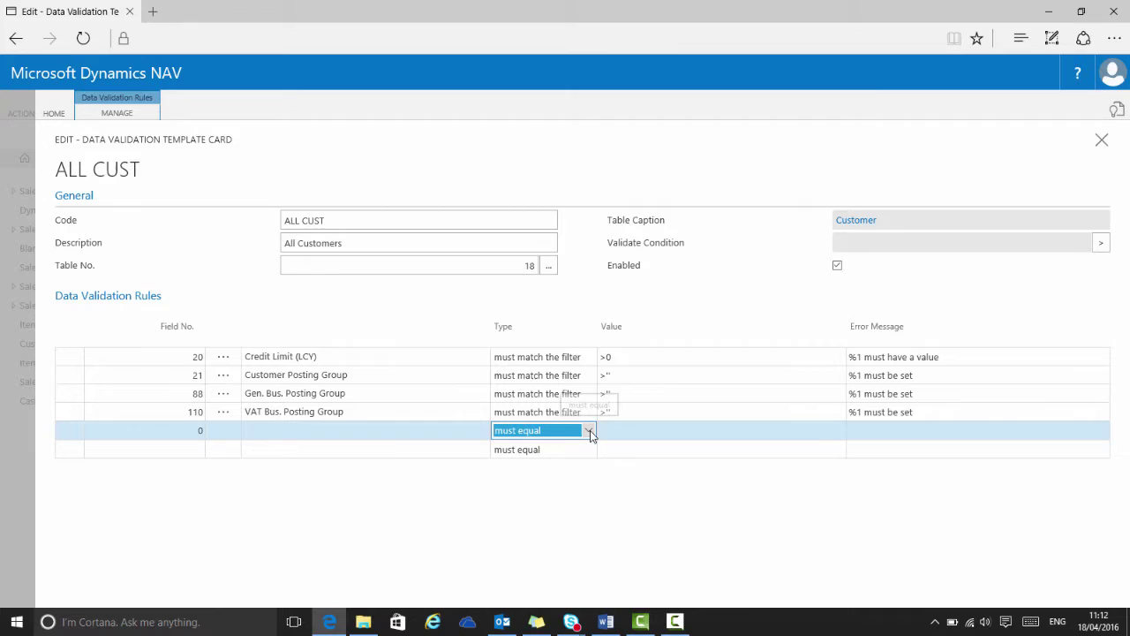
{"action": "left_click", "coordinate": [588, 431]}
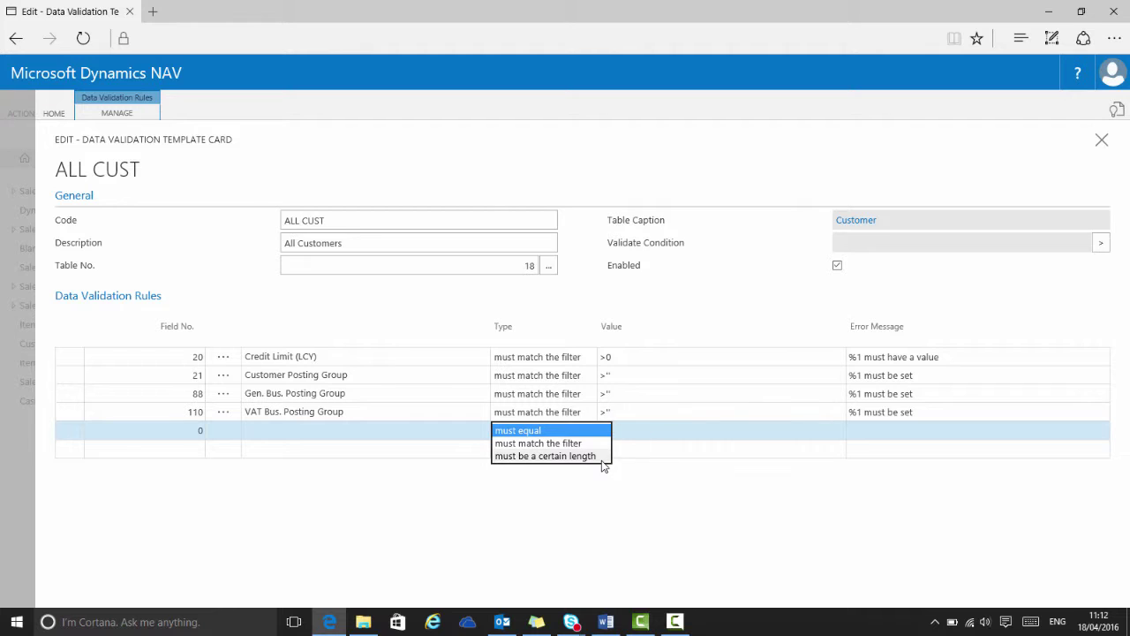
{"action": "key", "text": "Return"}
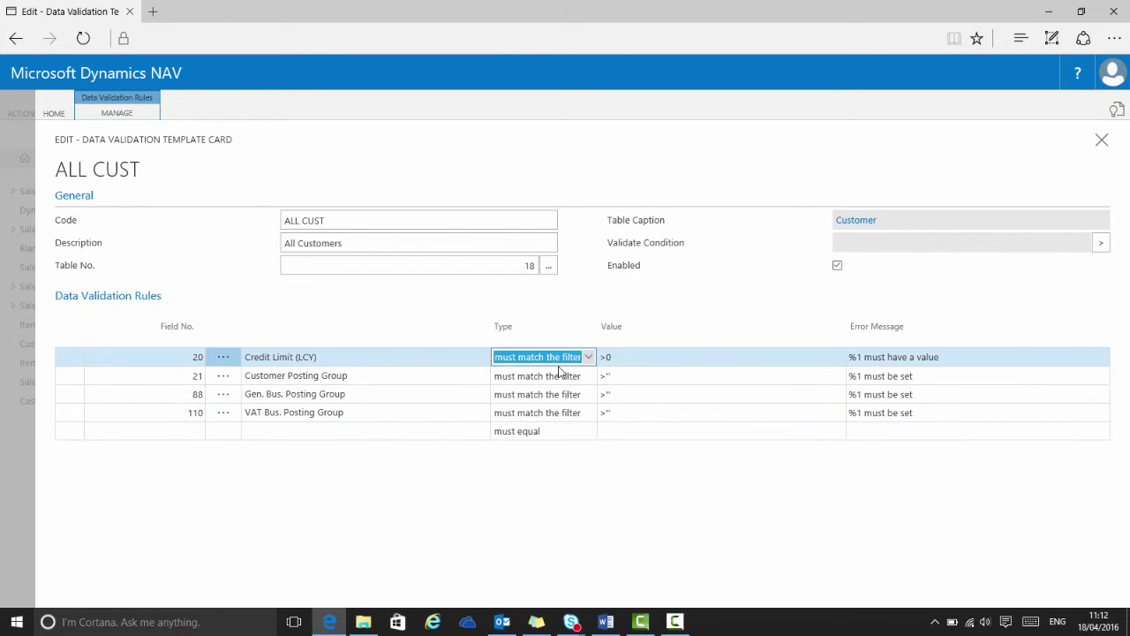
{"action": "left_click", "coordinate": [1024, 355]}
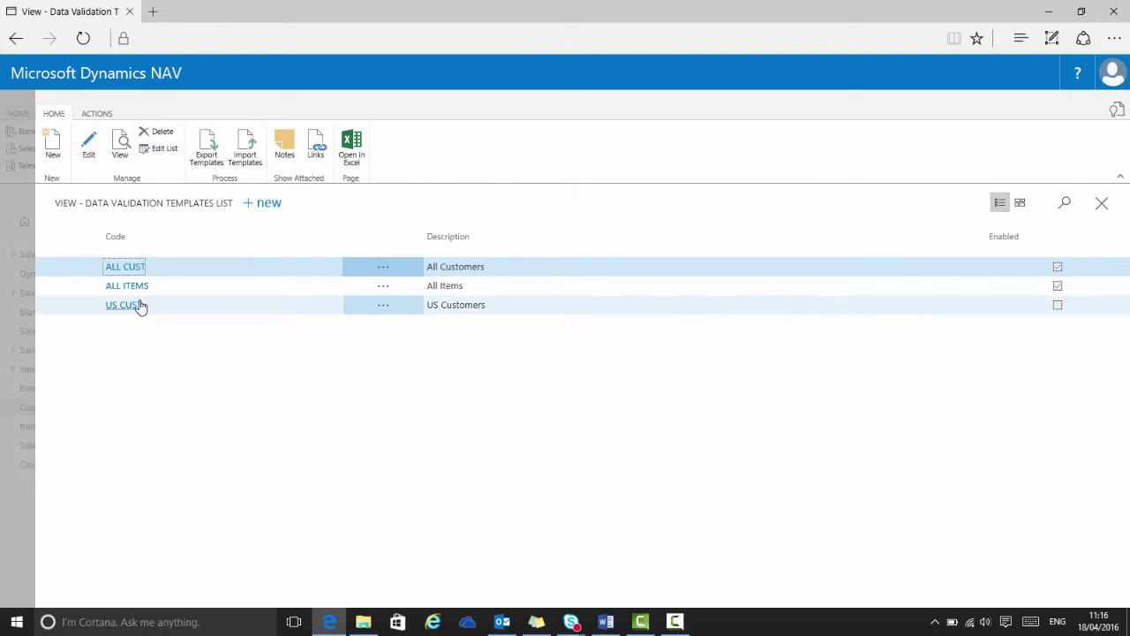
- Open US CUST, view its US-customer condition, and open the posting group rule's error translations
{"action": "left_click", "coordinate": [151, 304]}
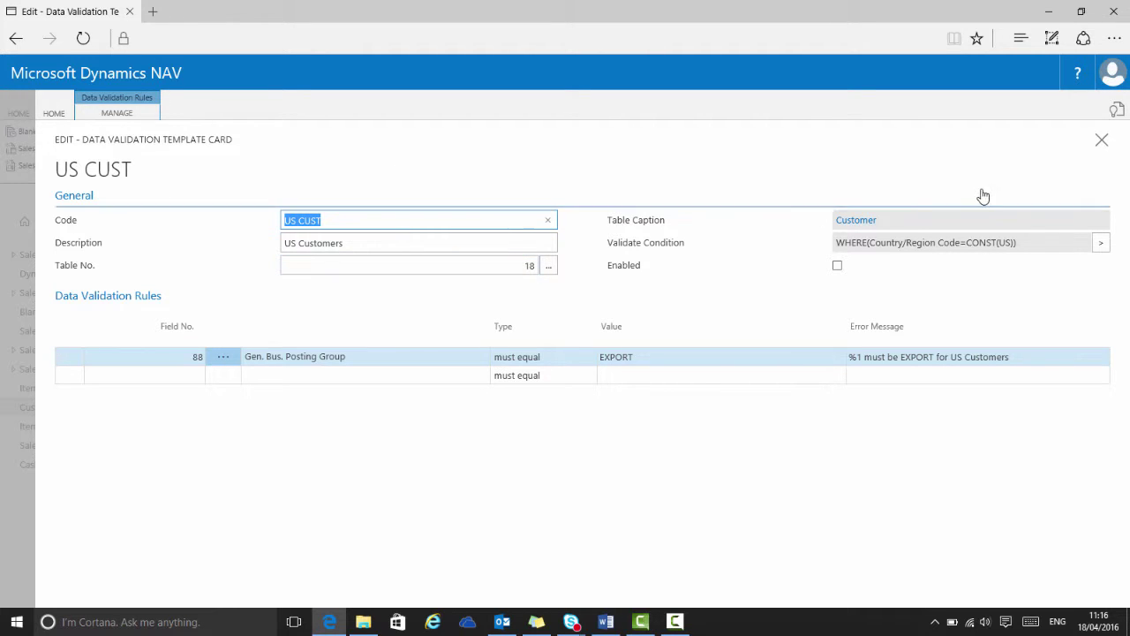
{"action": "left_click", "coordinate": [1103, 245]}
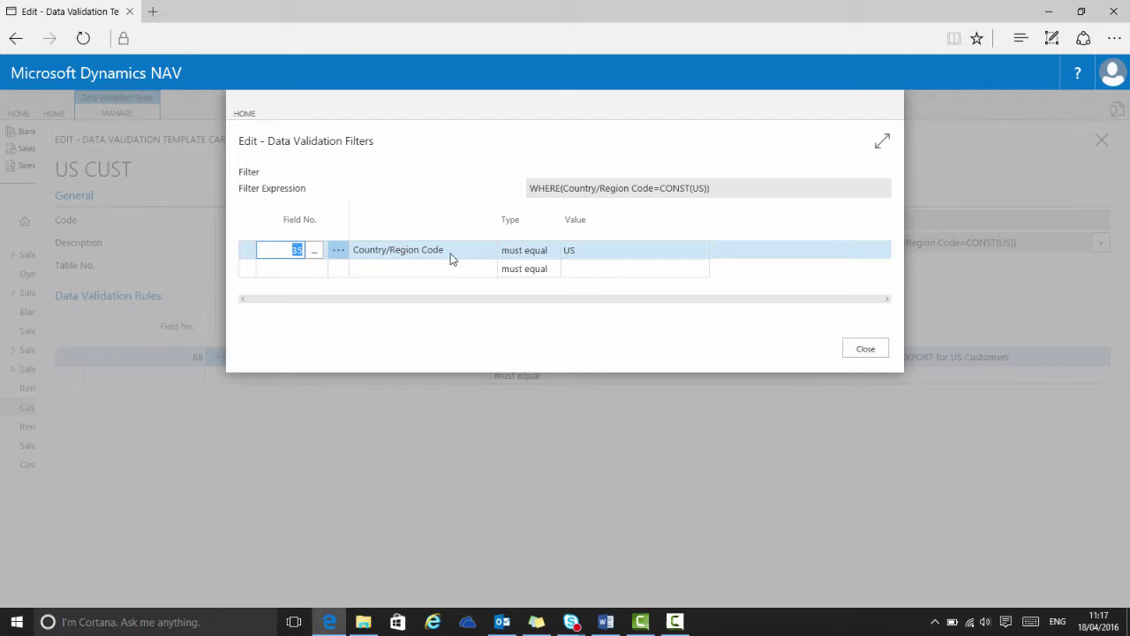
{"action": "left_click", "coordinate": [869, 349]}
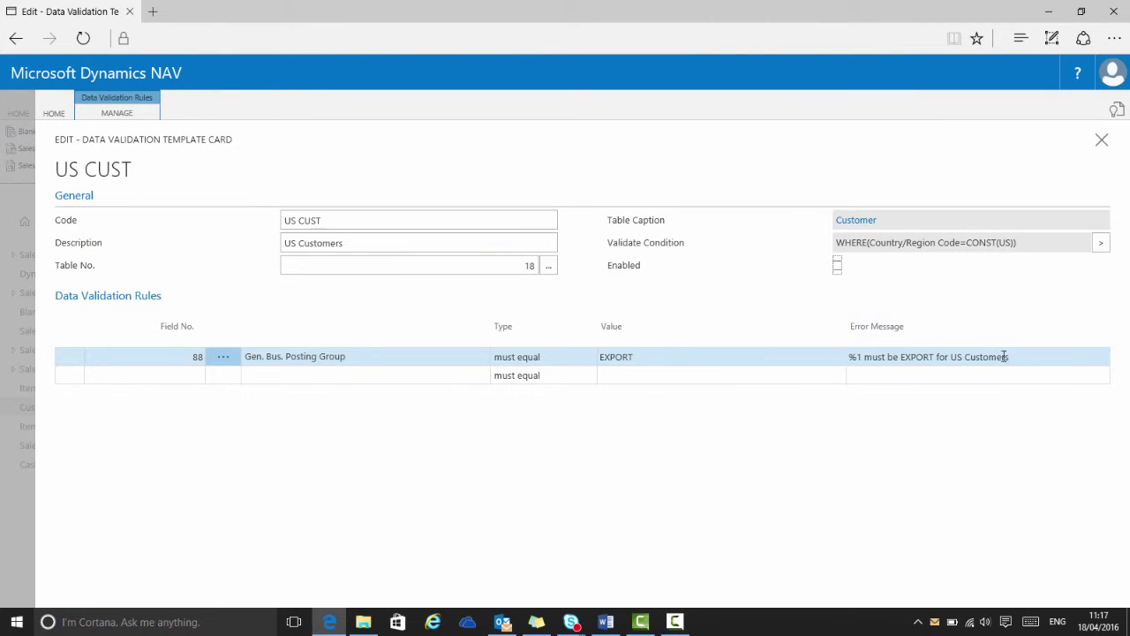
{"action": "left_click", "coordinate": [1039, 360]}
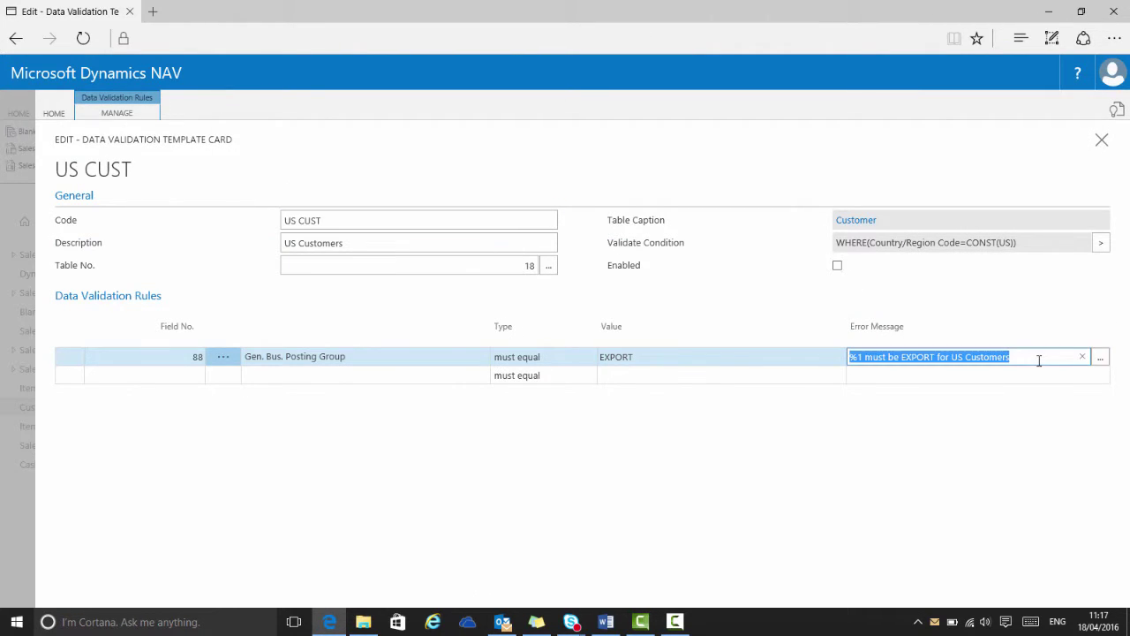
{"action": "left_click", "coordinate": [1099, 359]}
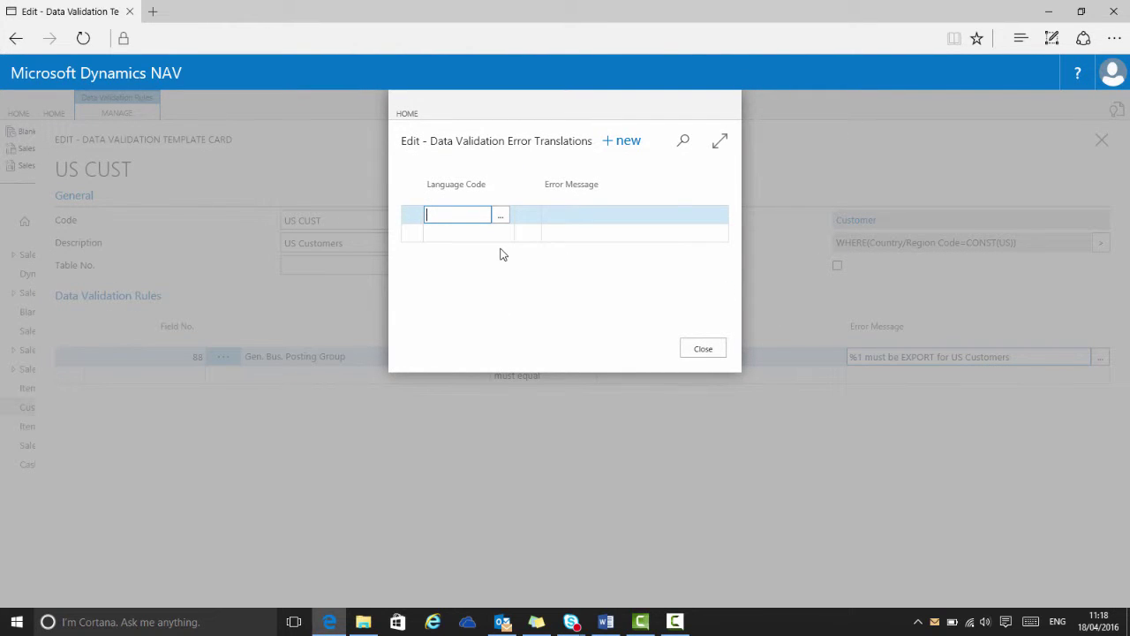
- Close the translations, tick Enabled on the US CUST template, and close its card
{"action": "left_click", "coordinate": [721, 353]}
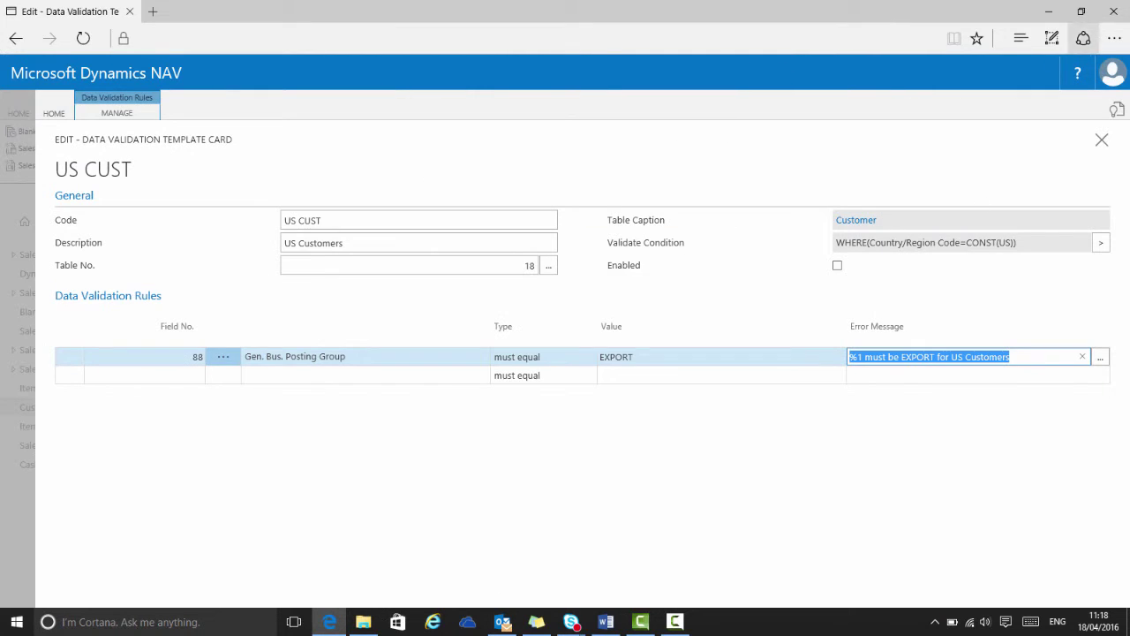
{"action": "left_click", "coordinate": [835, 267]}
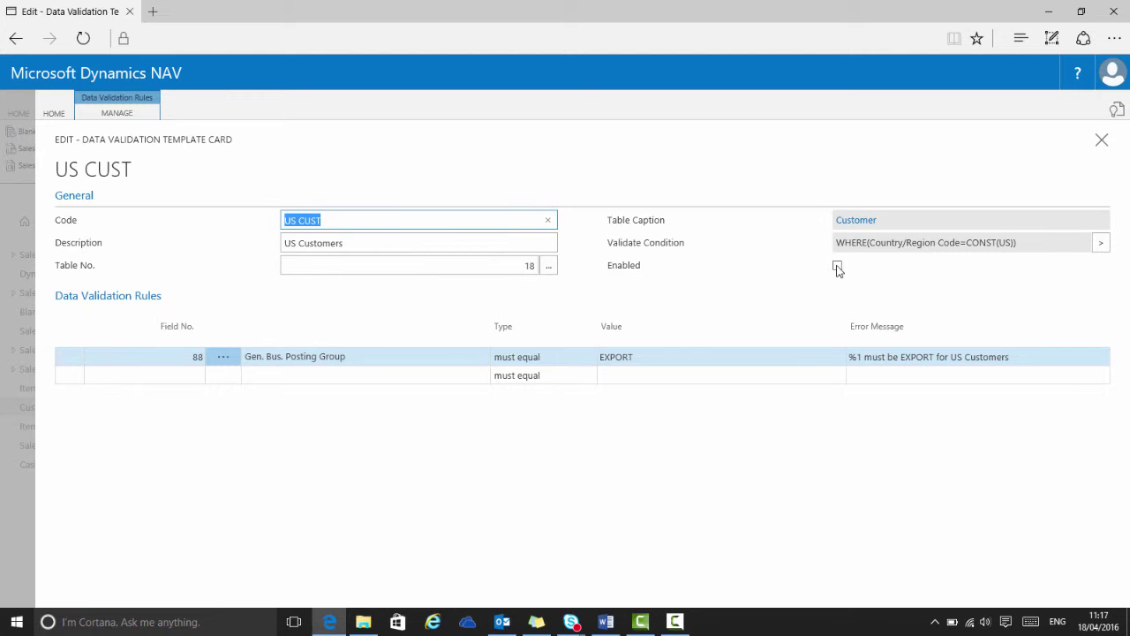
{"action": "left_click", "coordinate": [837, 266]}
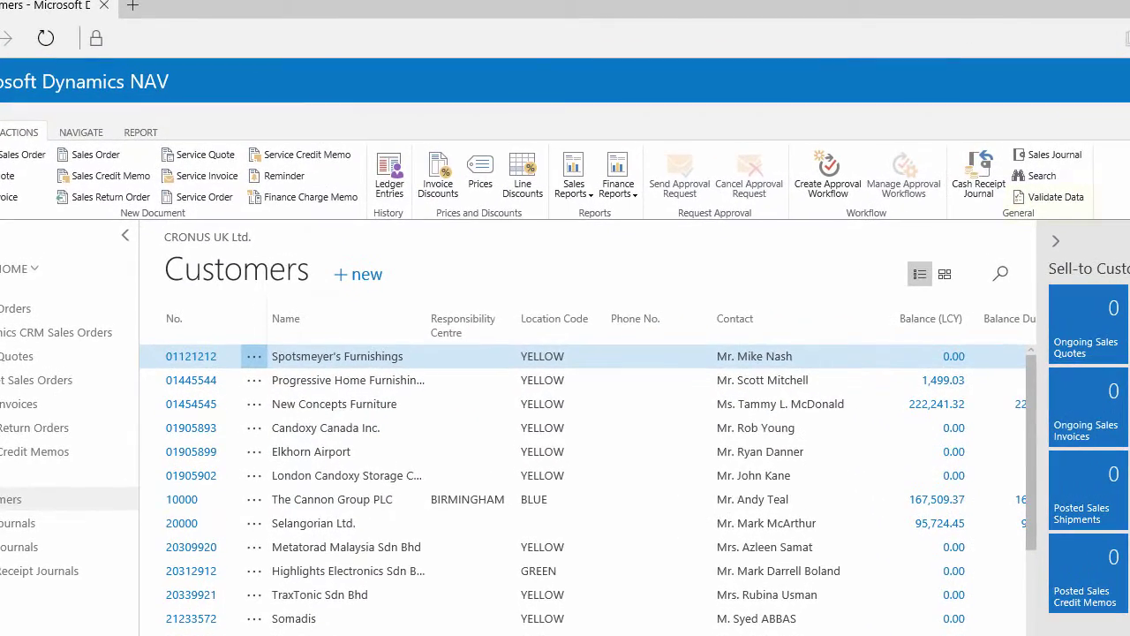
- Open the Spotsmeyer's Furnishings card and inspect its DOMESTIC Gen. Bus. Posting Group
{"action": "scroll", "coordinate": [587, 468], "scroll_direction": "right", "scroll_amount": 3}
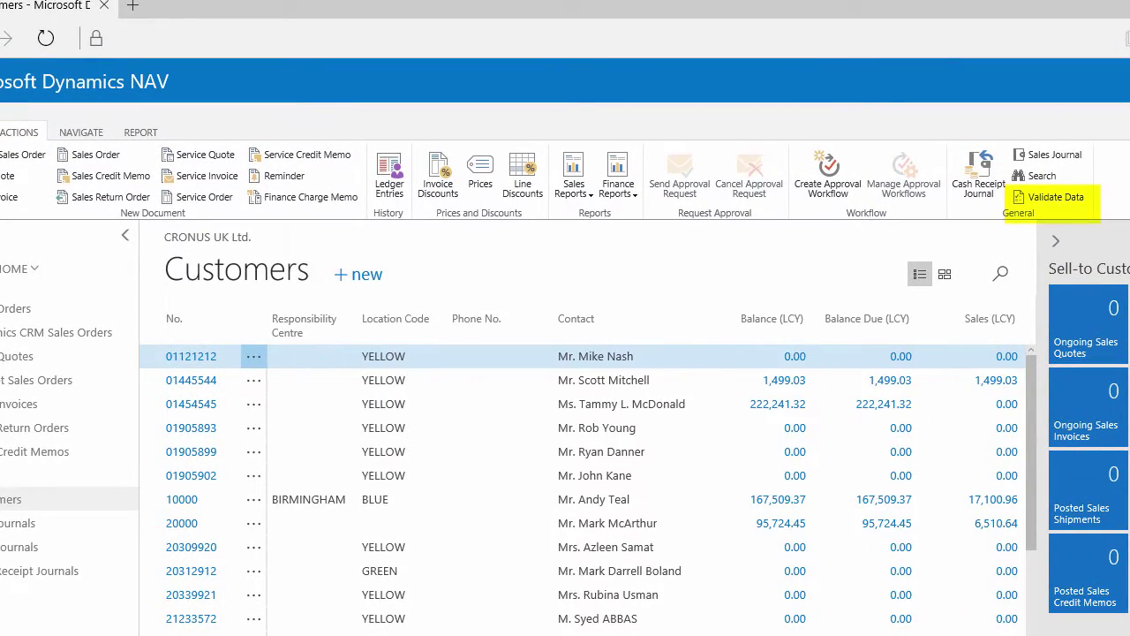
{"action": "scroll", "coordinate": [587, 475], "scroll_direction": "left", "scroll_amount": 3}
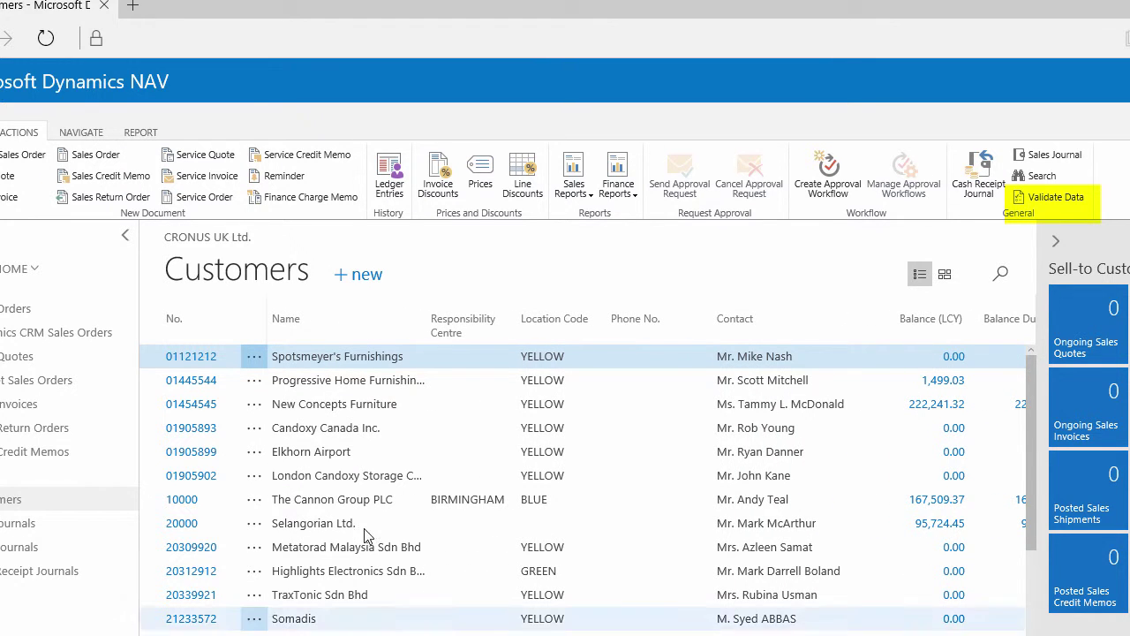
{"action": "scroll", "coordinate": [296, 402], "scroll_direction": "down", "scroll_amount": 1}
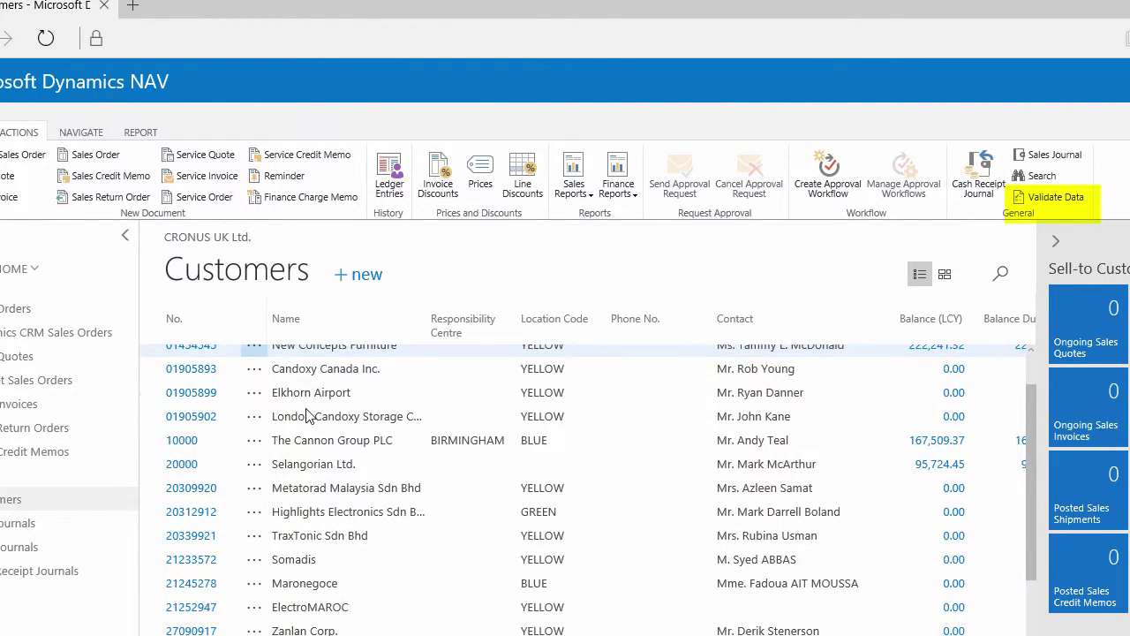
{"action": "scroll", "coordinate": [282, 415], "scroll_direction": "up", "scroll_amount": 1}
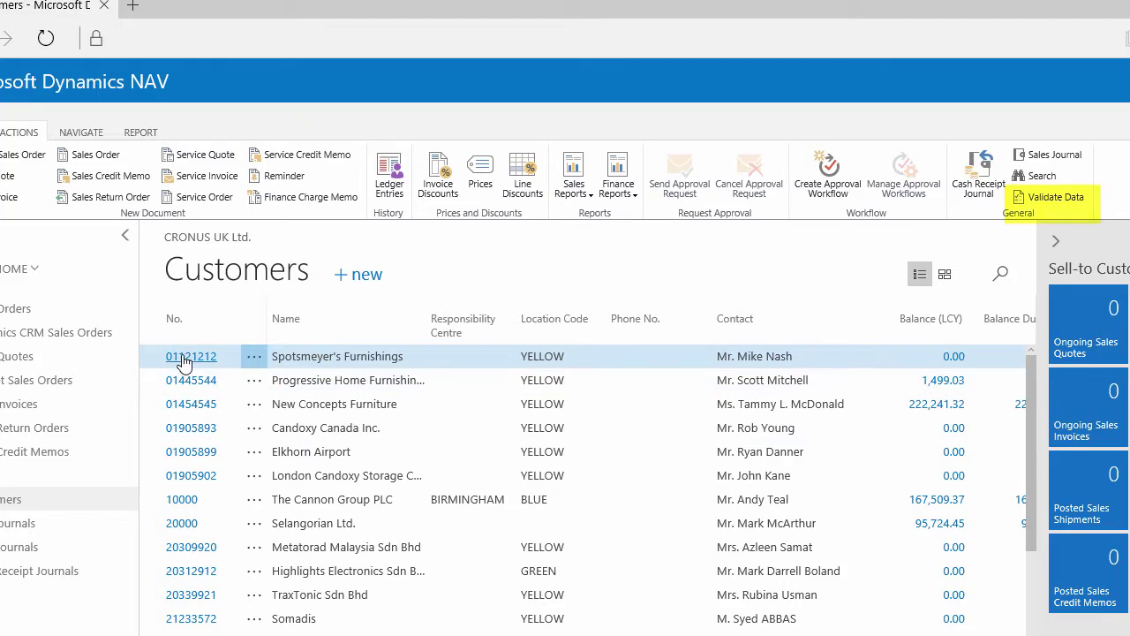
{"action": "left_click", "coordinate": [234, 433]}
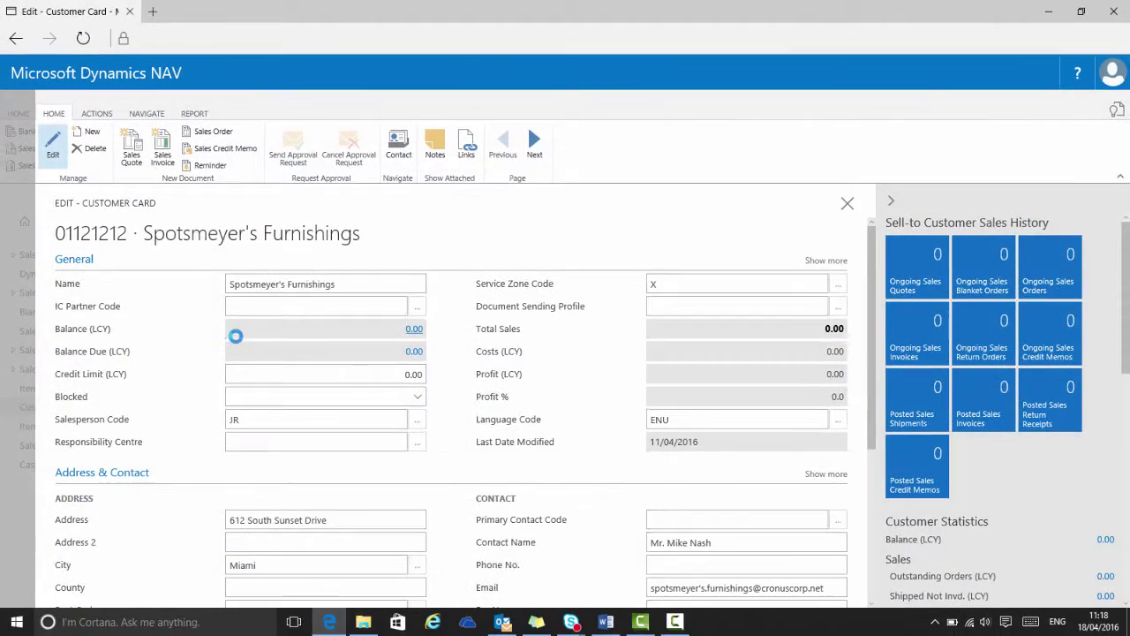
{"action": "scroll", "coordinate": [272, 446], "scroll_direction": "down", "scroll_amount": 2}
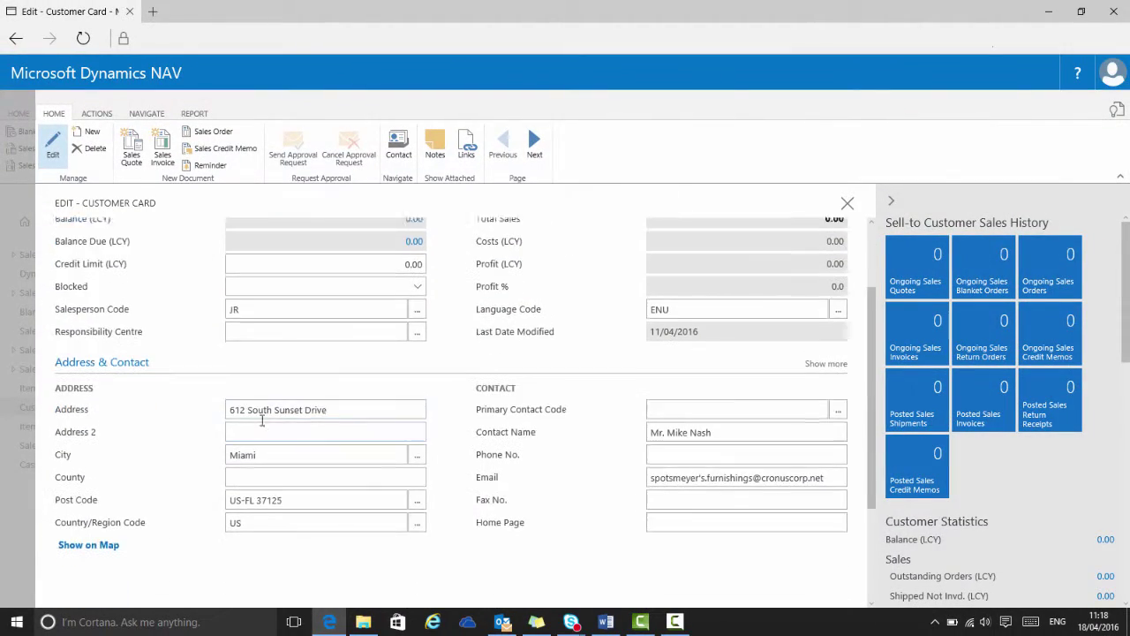
{"action": "scroll", "coordinate": [276, 446], "scroll_direction": "down", "scroll_amount": 3}
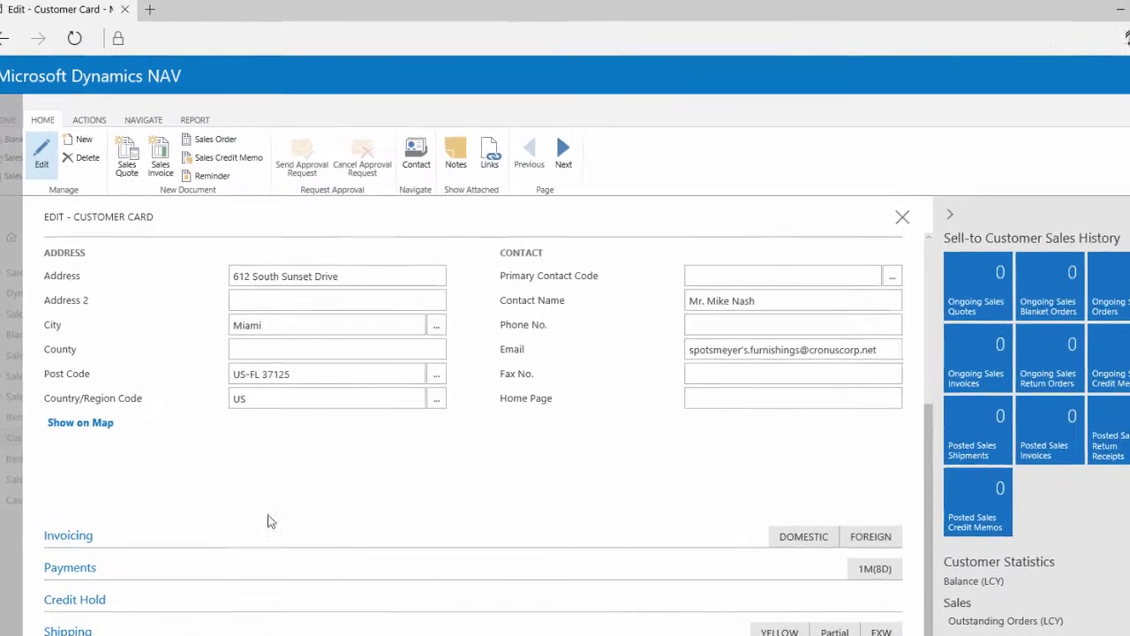
{"action": "scroll", "coordinate": [195, 479], "scroll_direction": "down", "scroll_amount": 3}
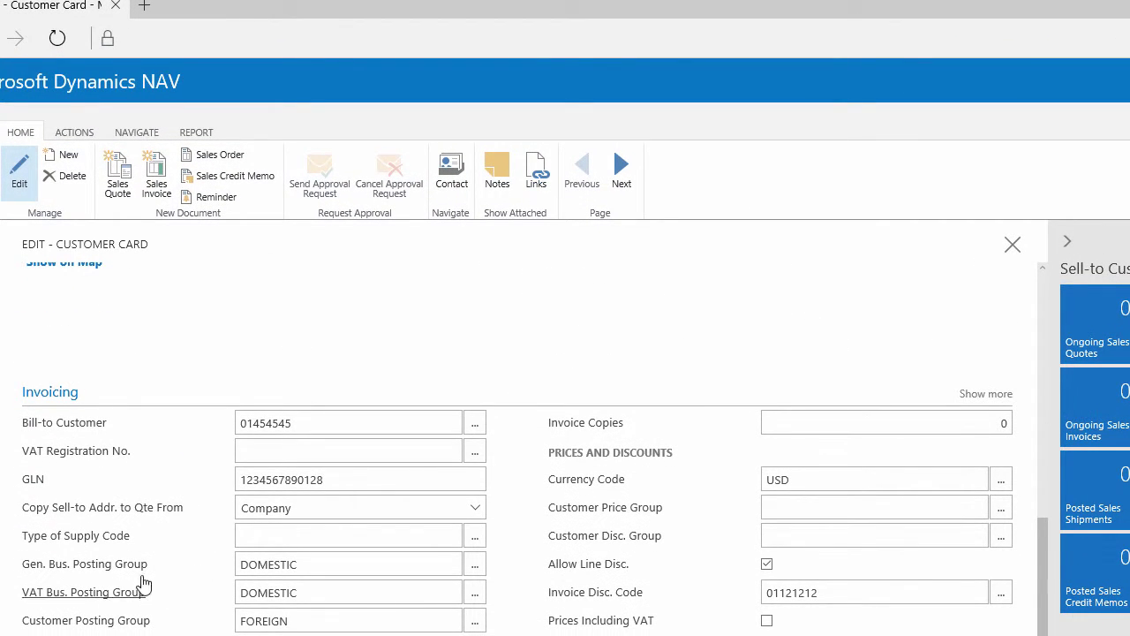
{"action": "left_click", "coordinate": [256, 569]}
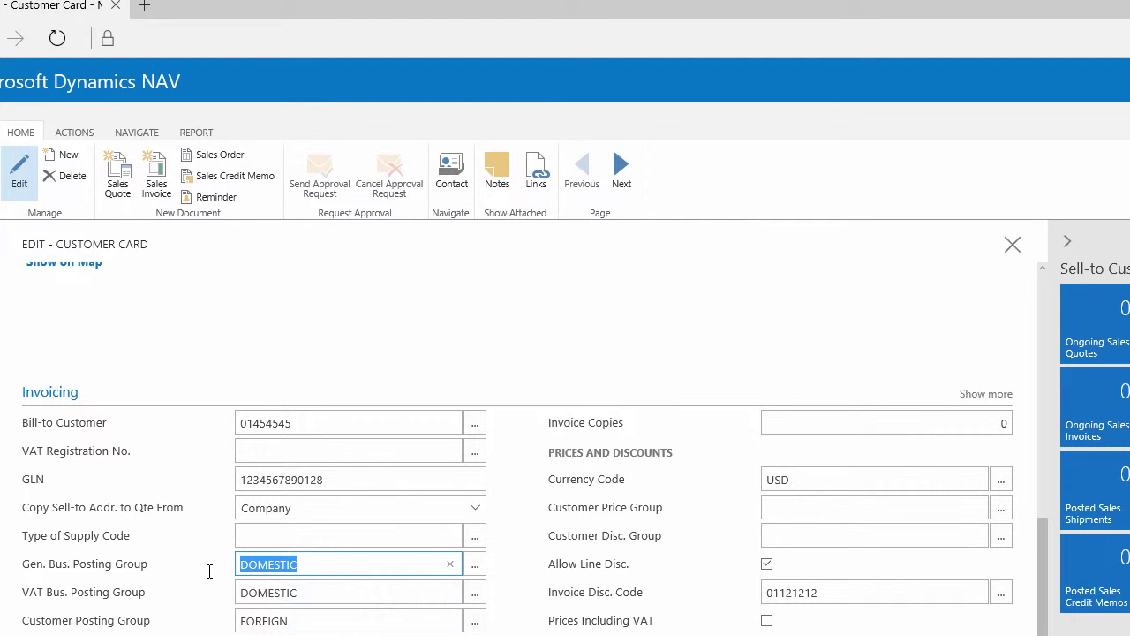
{"action": "scroll", "coordinate": [210, 580], "scroll_direction": "up", "scroll_amount": 10}
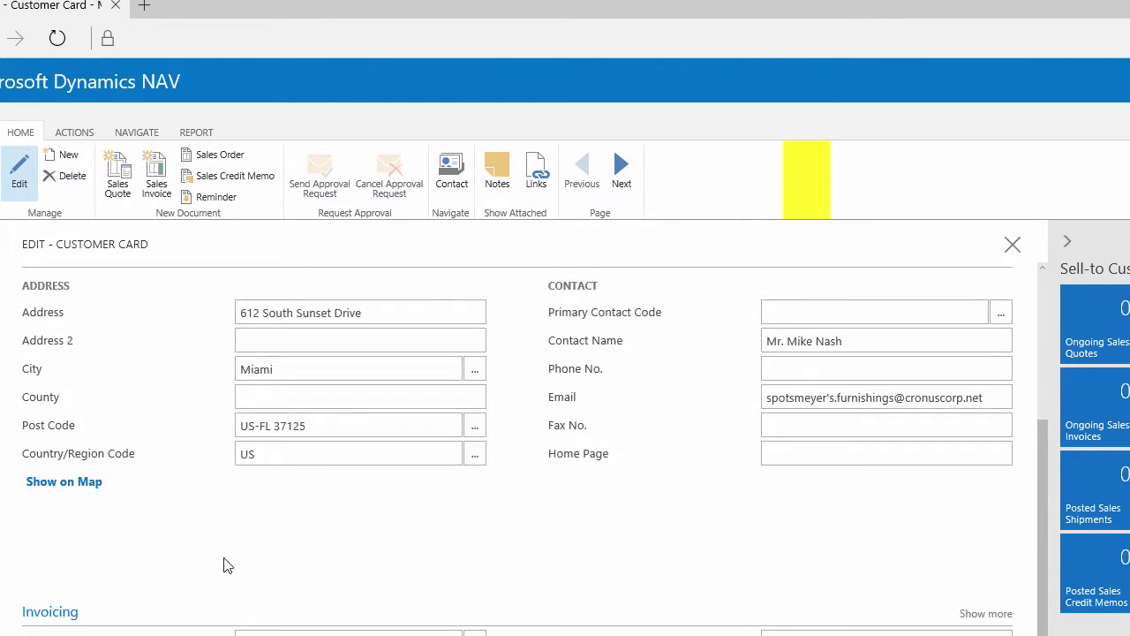
{"action": "left_click", "coordinate": [74, 131]}
- Run Validate Data and select the 'Gen. Bus. Posting Group must be EXPORT' error
{"action": "left_click", "coordinate": [803, 184]}
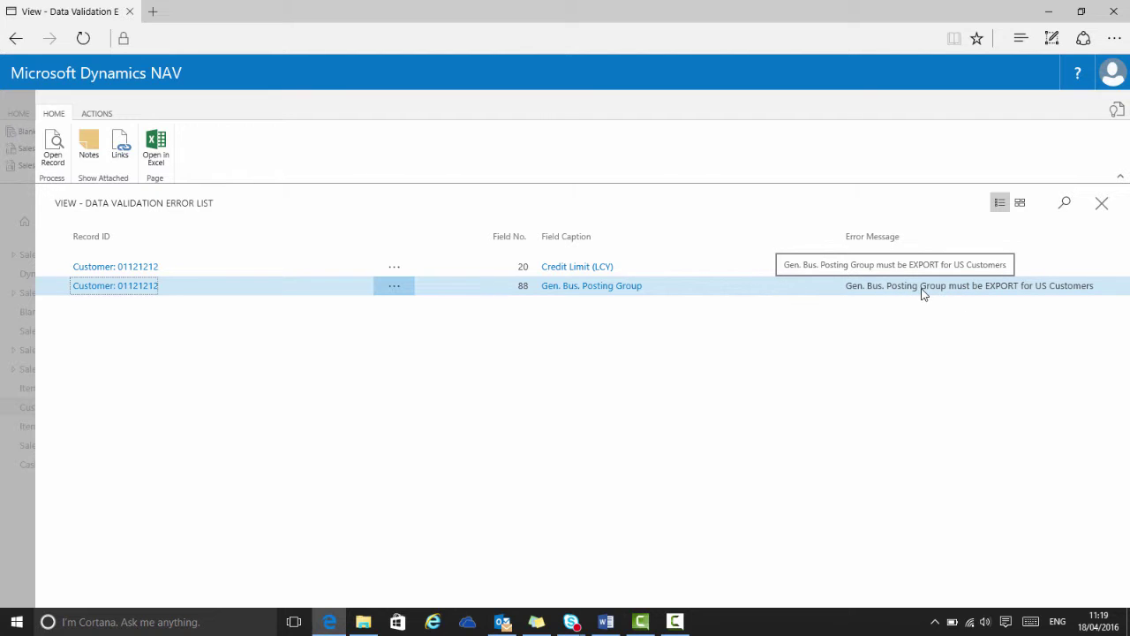
{"action": "left_click", "coordinate": [283, 313]}
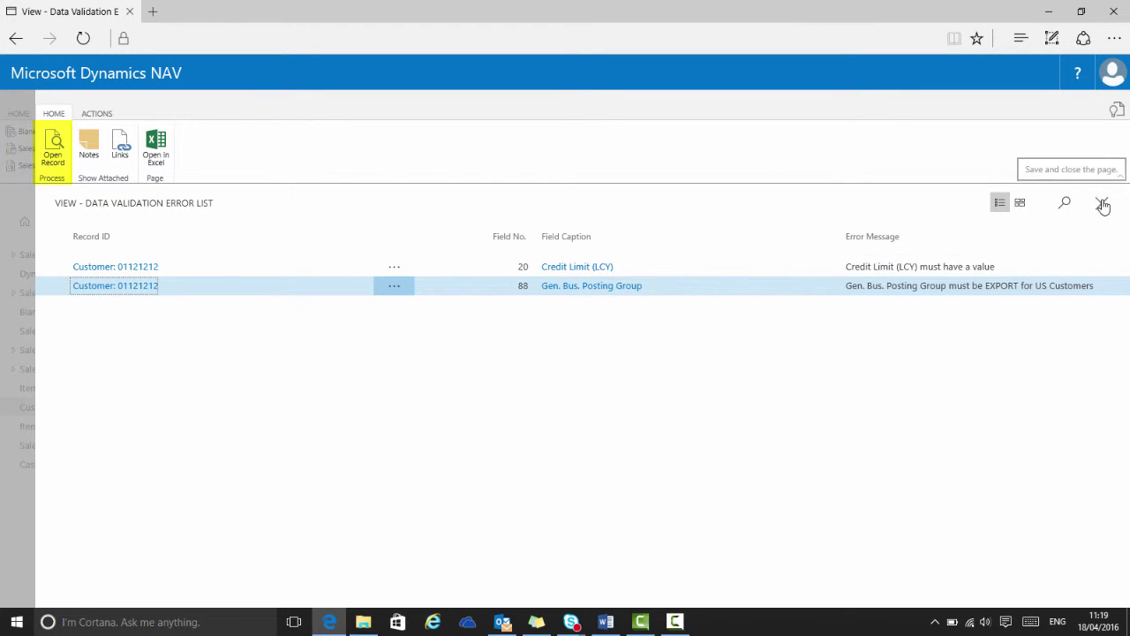
- Close the error list, enter EXPORT as Gen. Bus. Posting Group, and run Validate Data again
{"action": "key", "text": "Return"}
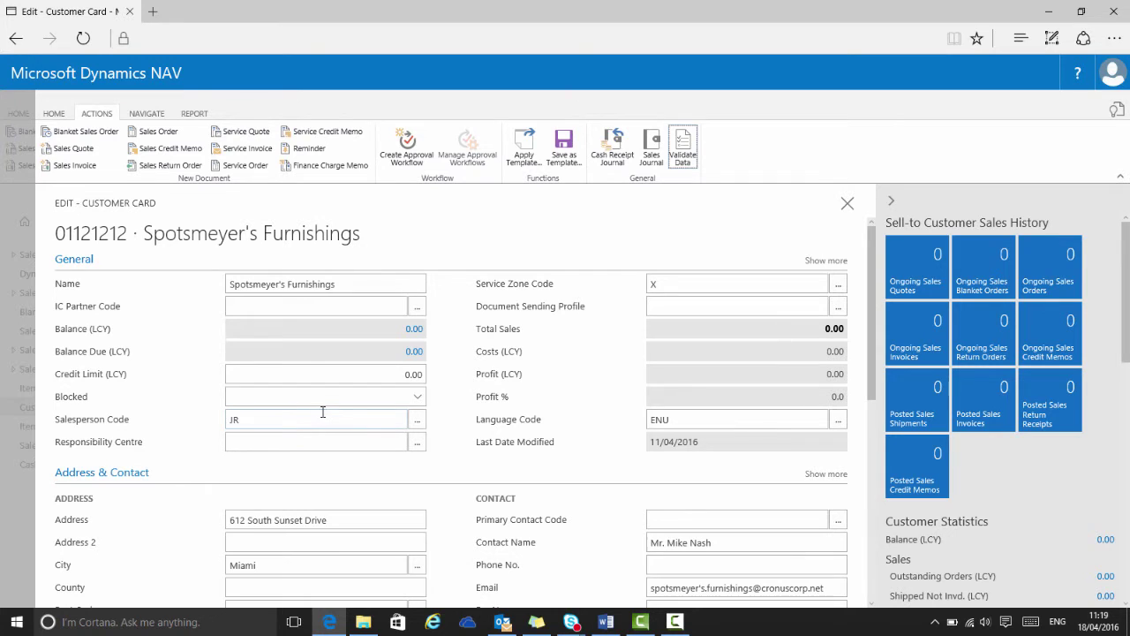
{"action": "scroll", "coordinate": [323, 409], "scroll_direction": "down", "scroll_amount": 5}
{"action": "left_click", "coordinate": [256, 451]}
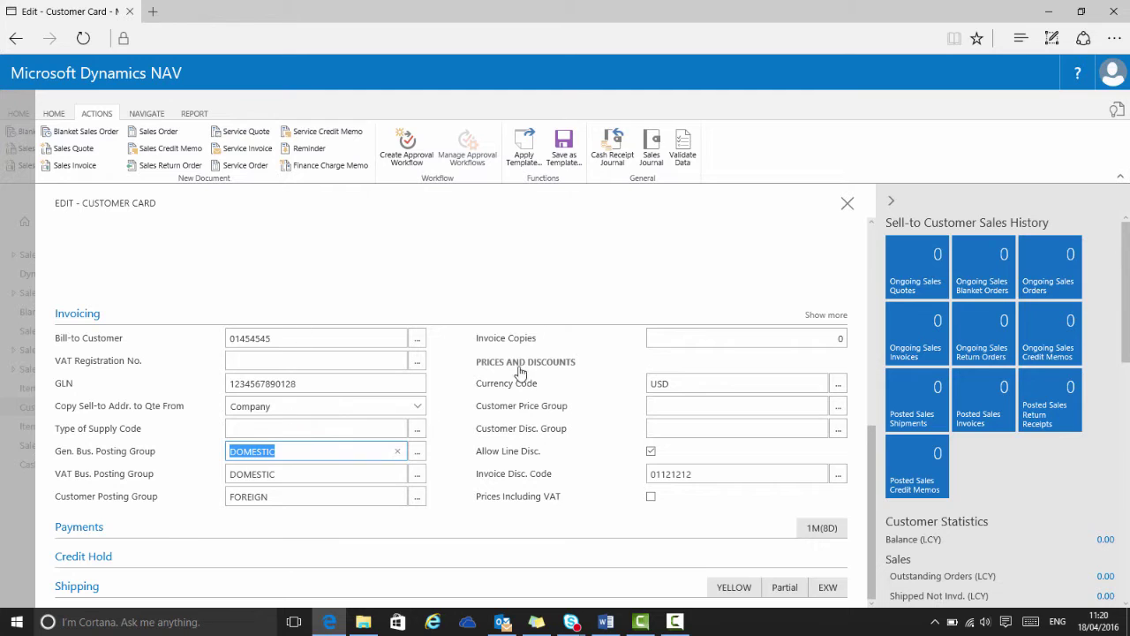
{"action": "type", "text": "export"}
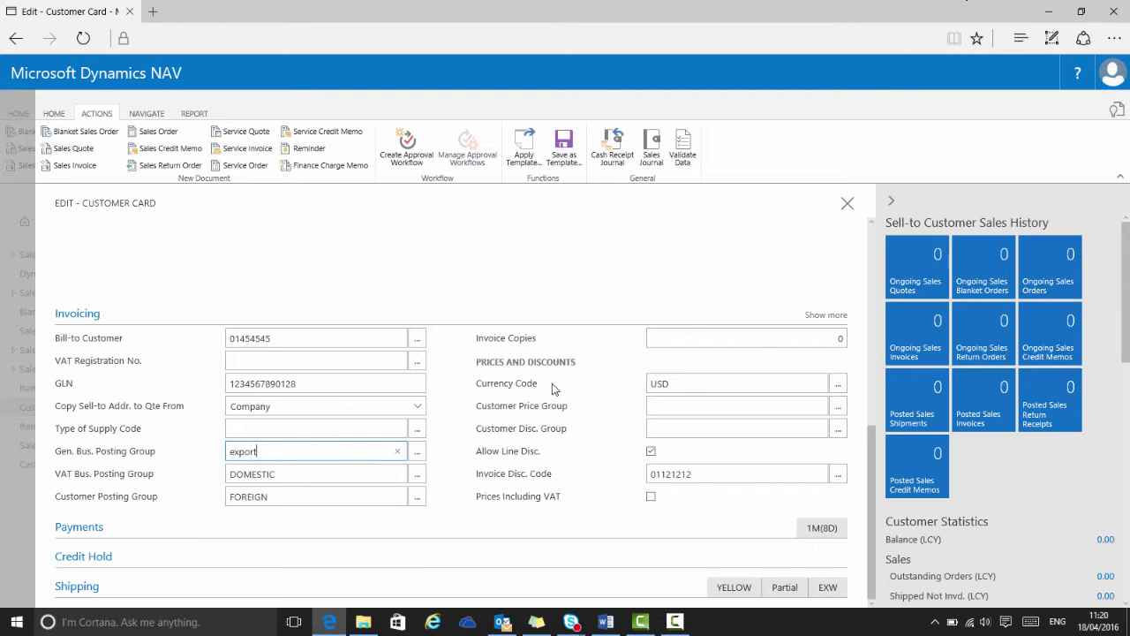
{"action": "key", "text": "Tab"}
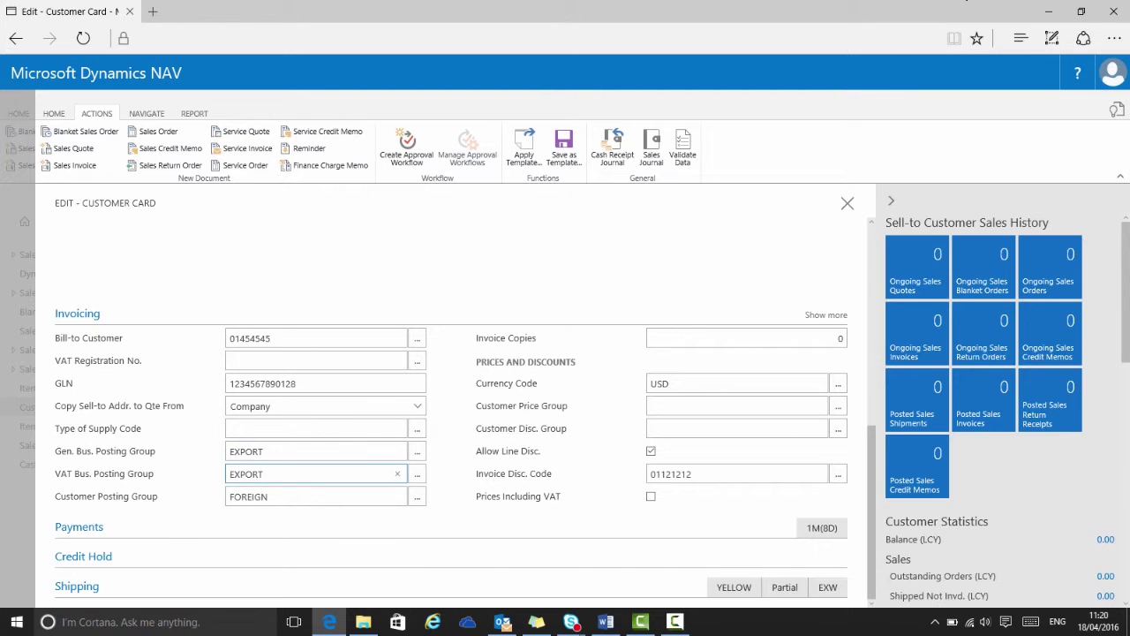
{"action": "left_click", "coordinate": [684, 147]}
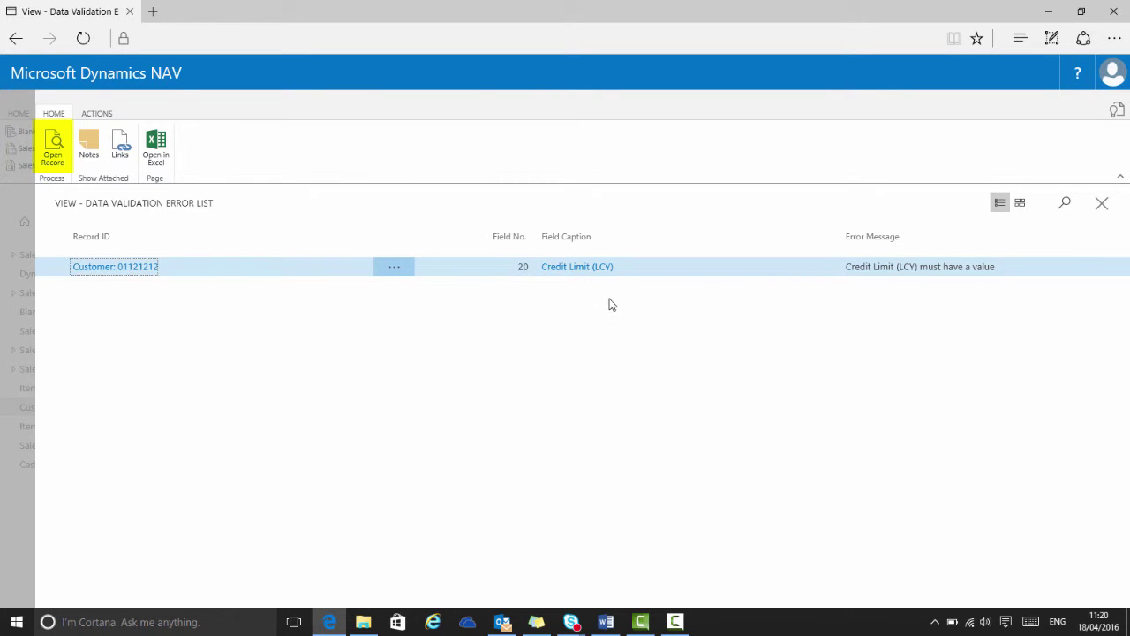
- Set the customer's Credit Limit (LCY) to 2,000.00 and rerun Validate Data, which now reports no errors
{"action": "left_click", "coordinate": [1100, 204]}
{"action": "scroll", "coordinate": [179, 434], "scroll_direction": "up", "scroll_amount": 10}
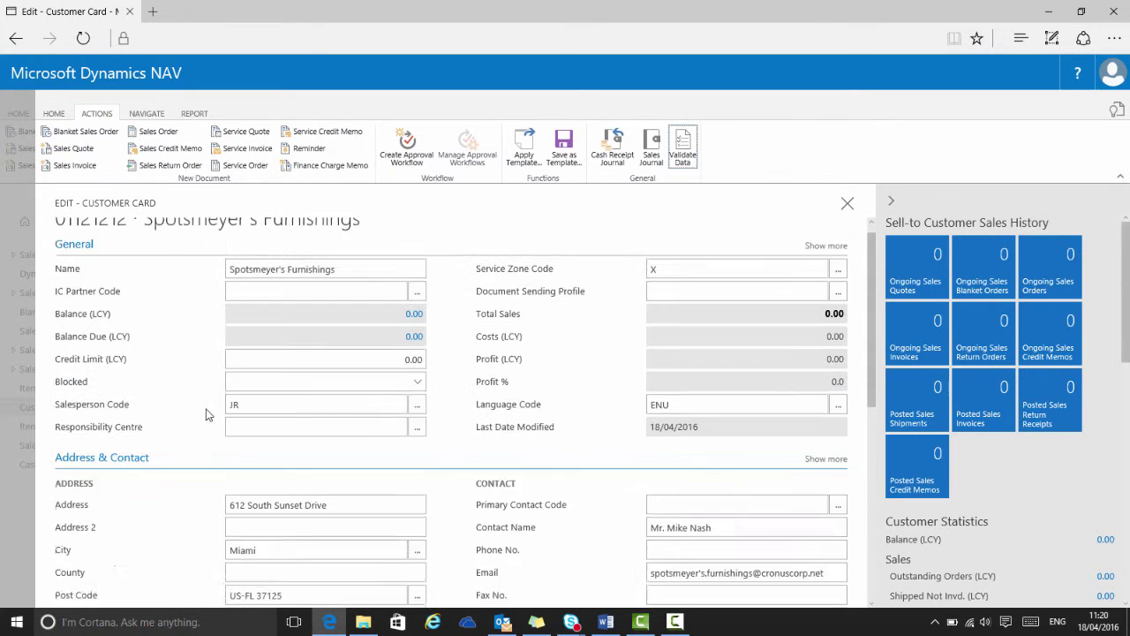
{"action": "left_click", "coordinate": [281, 377]}
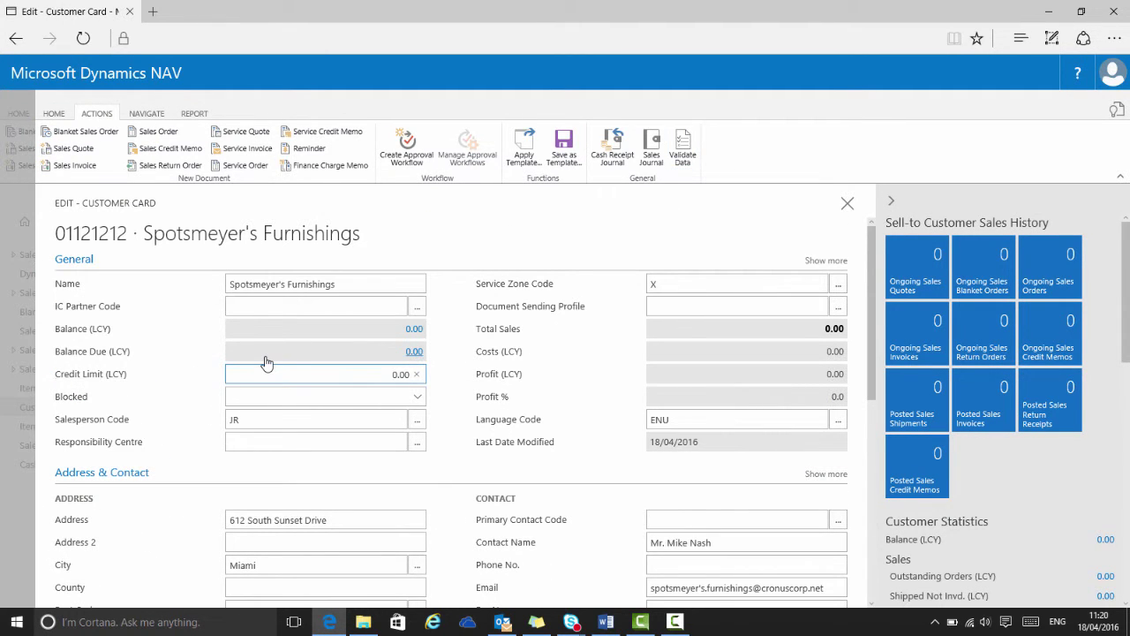
{"action": "type", "text": "200"}
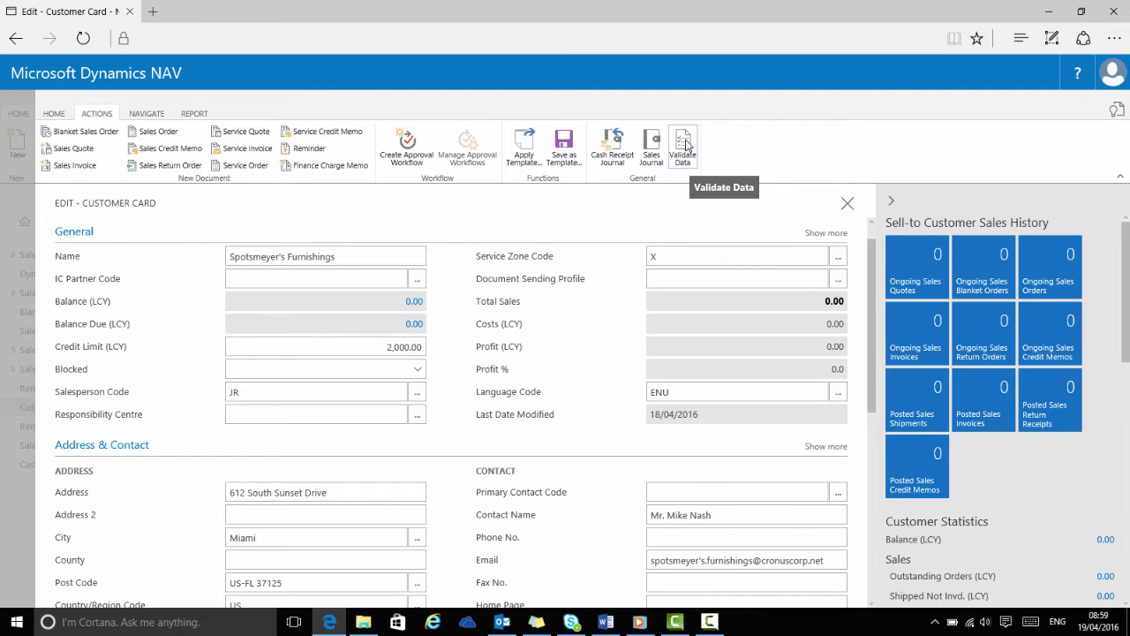
{"action": "left_click", "coordinate": [684, 143]}
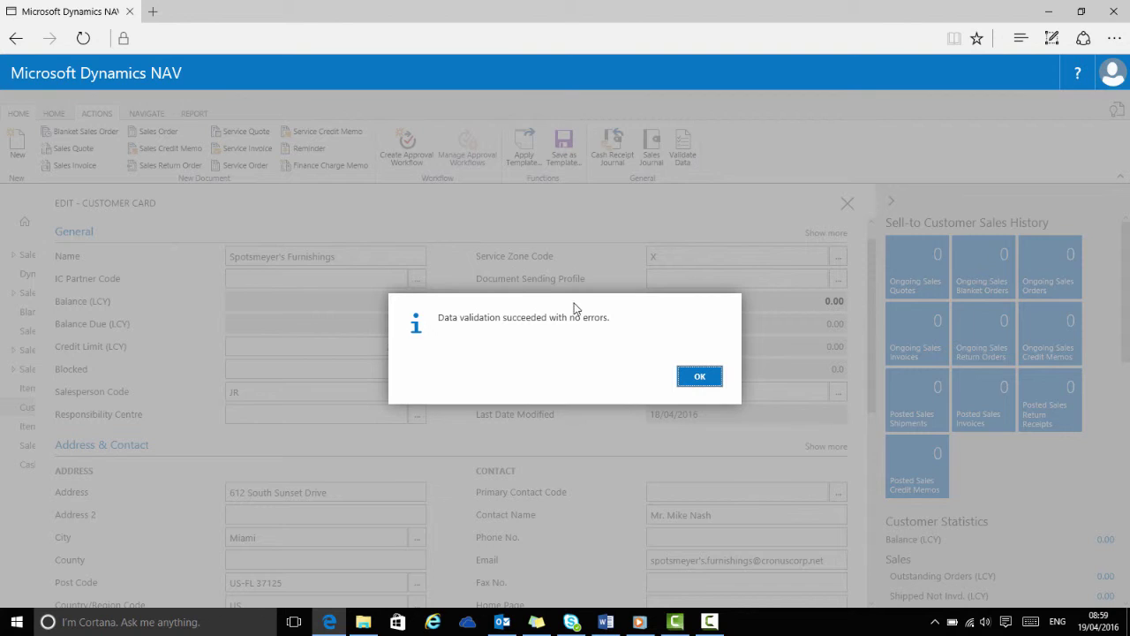